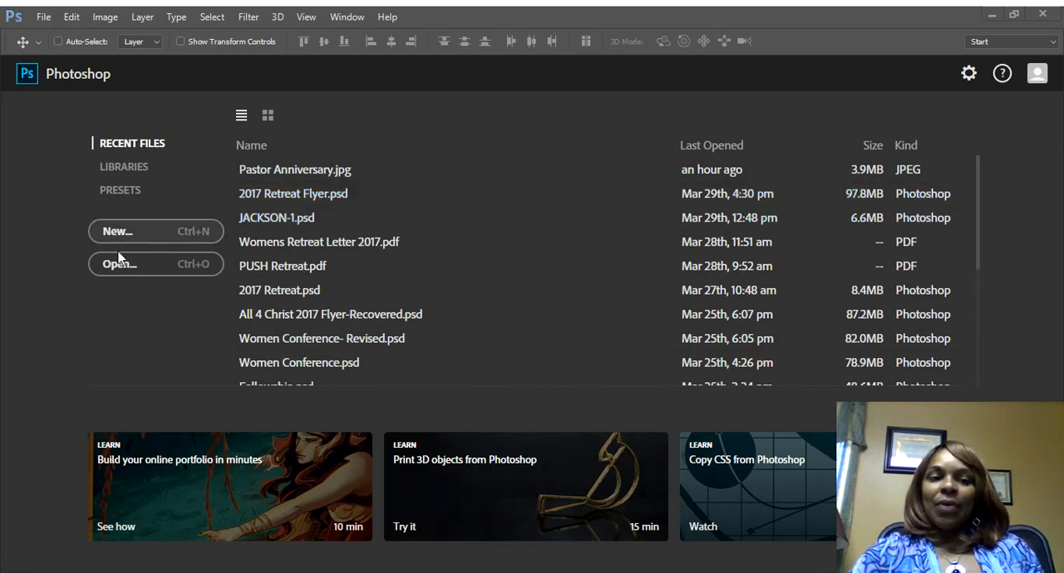
{"action": "left_click", "coordinate": [44, 17]}
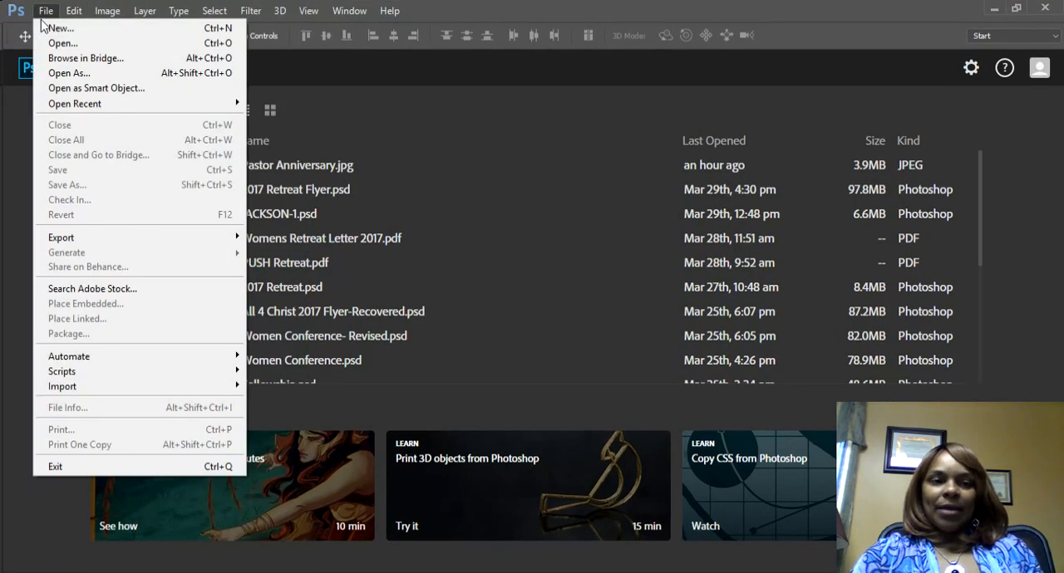
{"action": "mouse_move", "coordinate": [66, 19]}
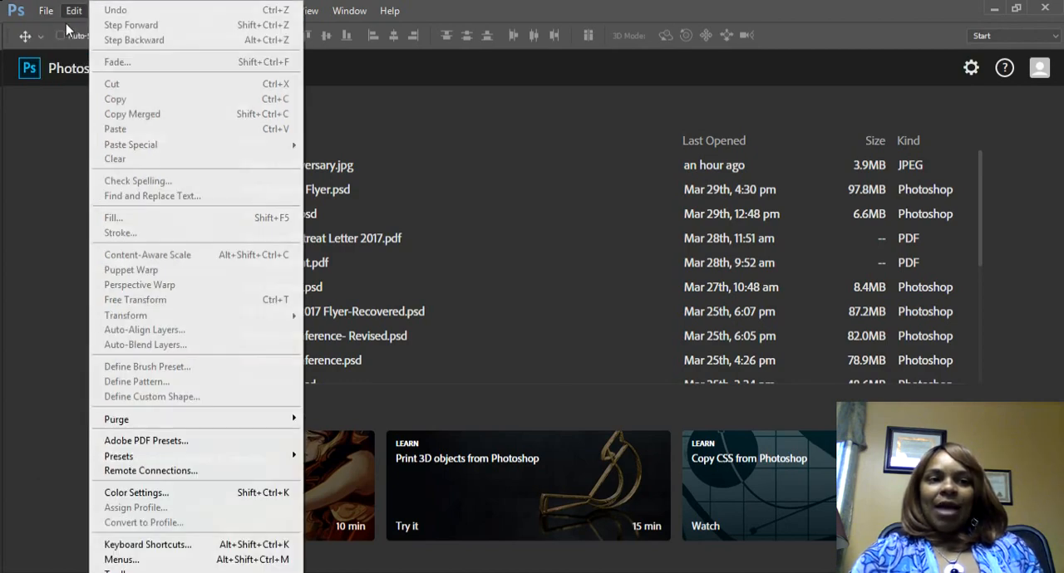
{"action": "left_click", "coordinate": [57, 177]}
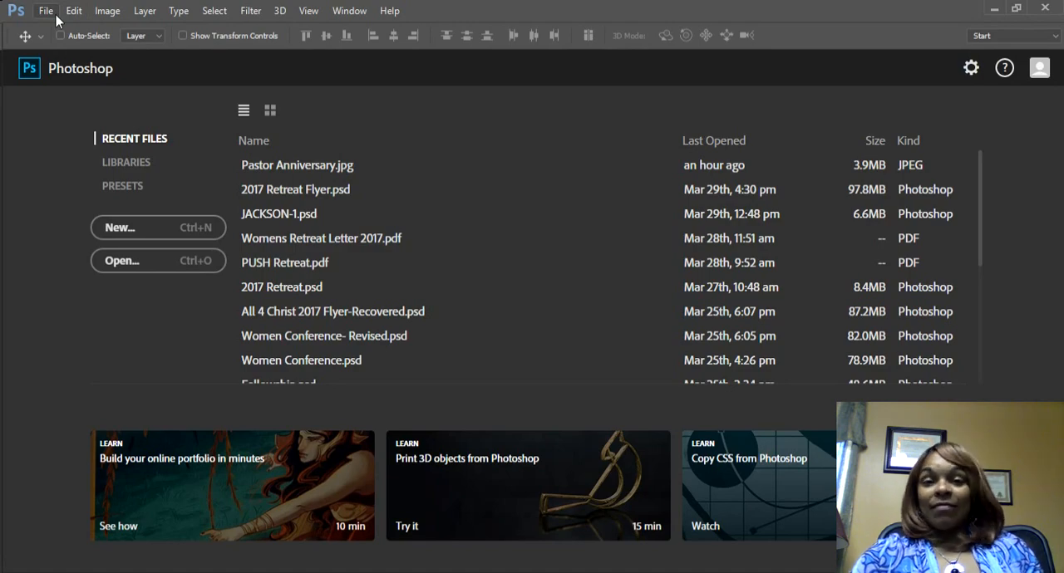
{"action": "left_click", "coordinate": [56, 14]}
{"action": "mouse_move", "coordinate": [73, 10]}
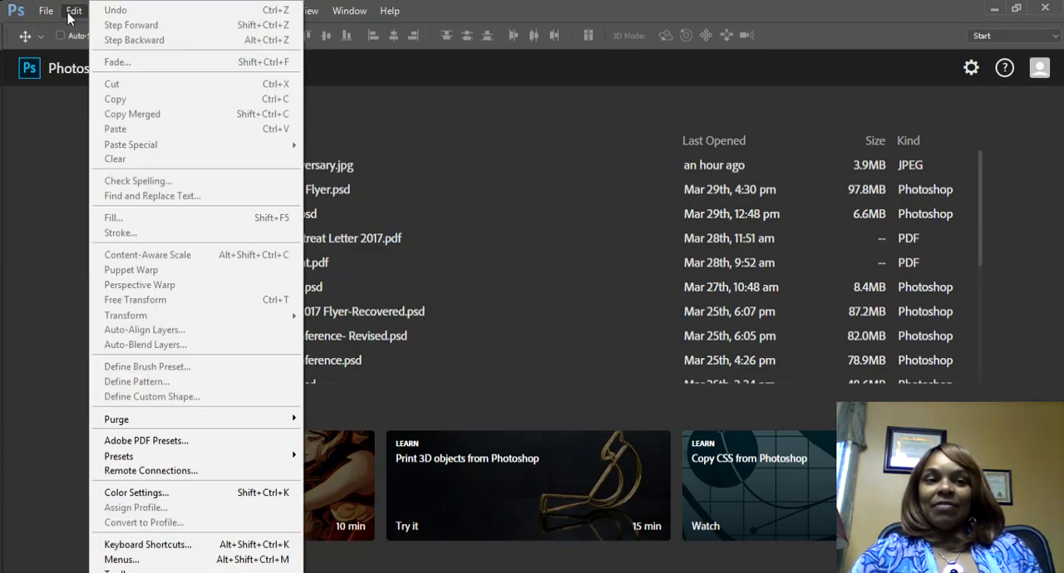
{"action": "left_click", "coordinate": [57, 165]}
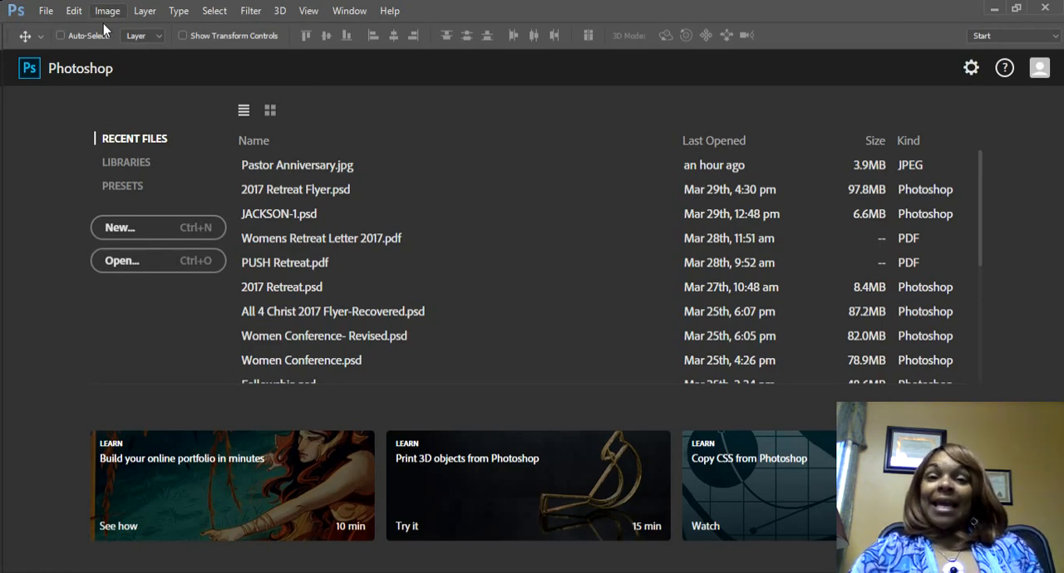
Step: Create a new document named Simple Flyer with the U.S. Paper type, Letter size, 8.5 x 11 inches at 300 pixels/inch
{"action": "left_click", "coordinate": [47, 12]}
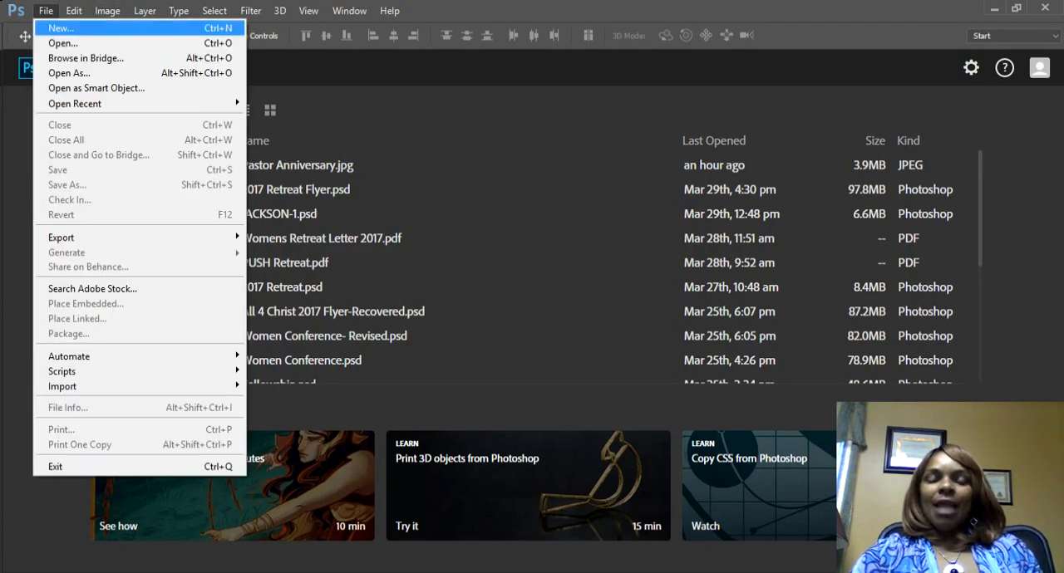
{"action": "left_click", "coordinate": [57, 34]}
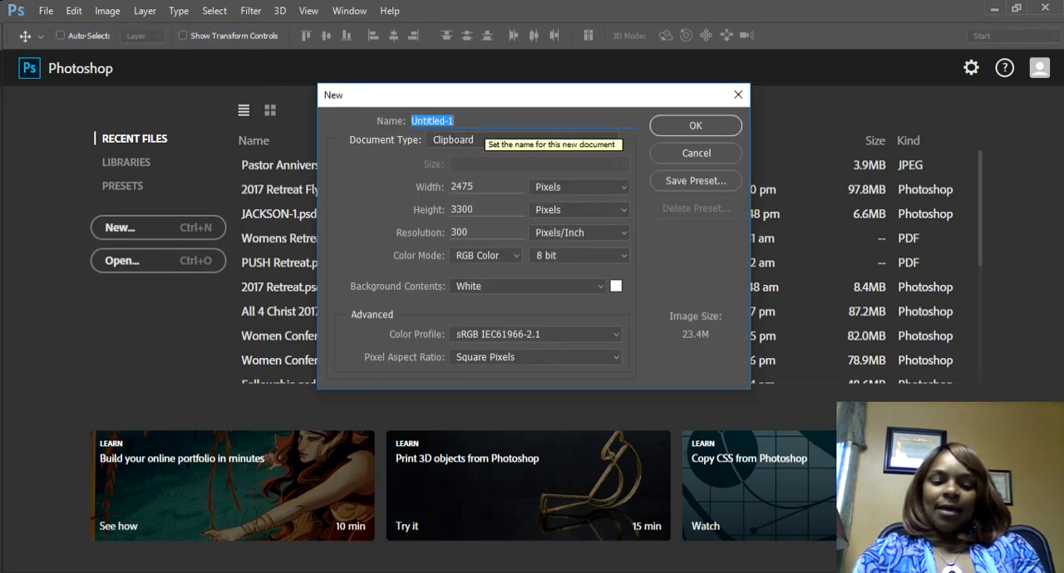
{"action": "type", "text": "Simple Flyer"}
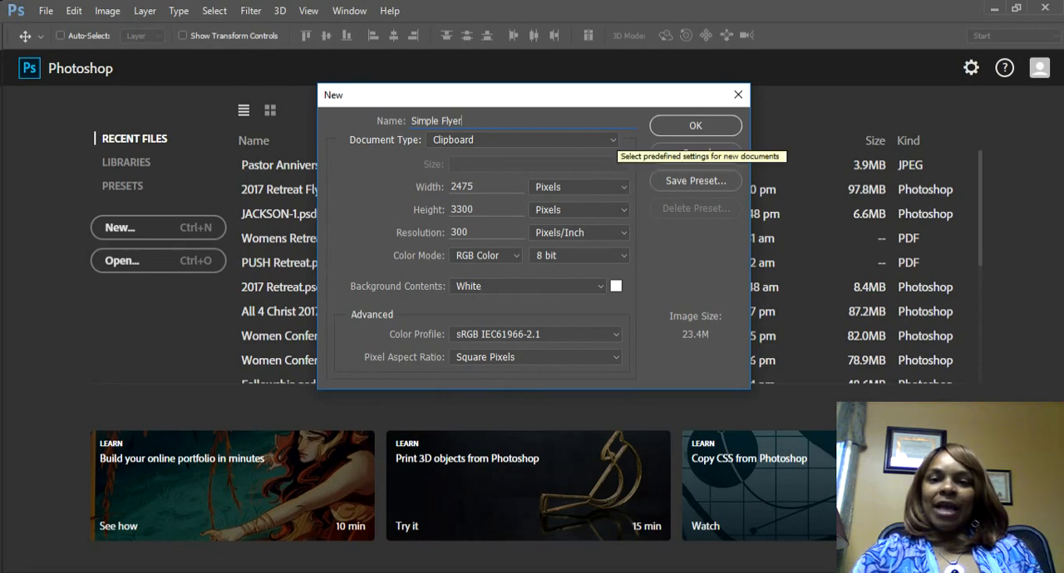
{"action": "left_click", "coordinate": [612, 140]}
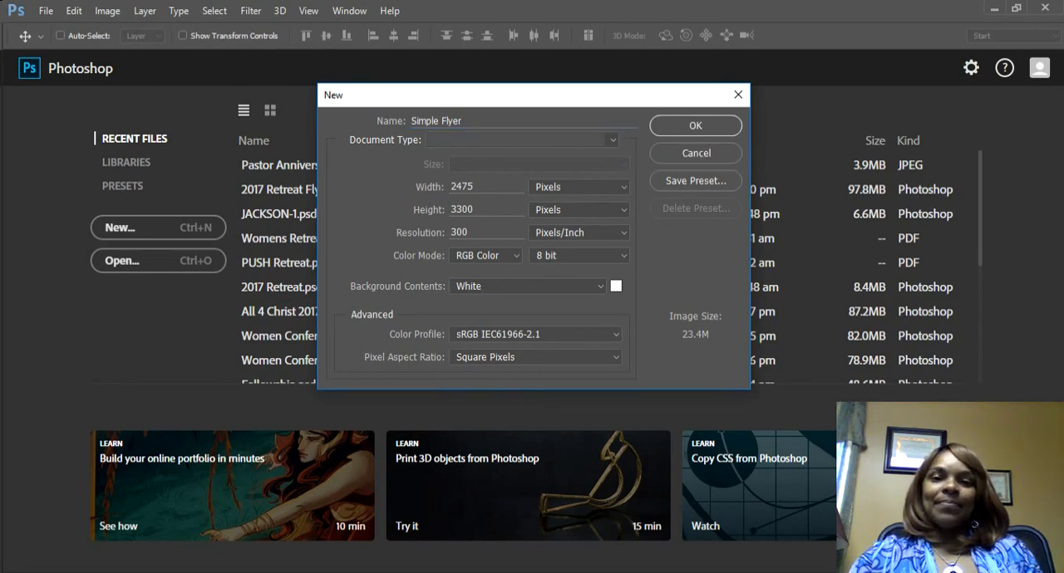
{"action": "left_click", "coordinate": [453, 210]}
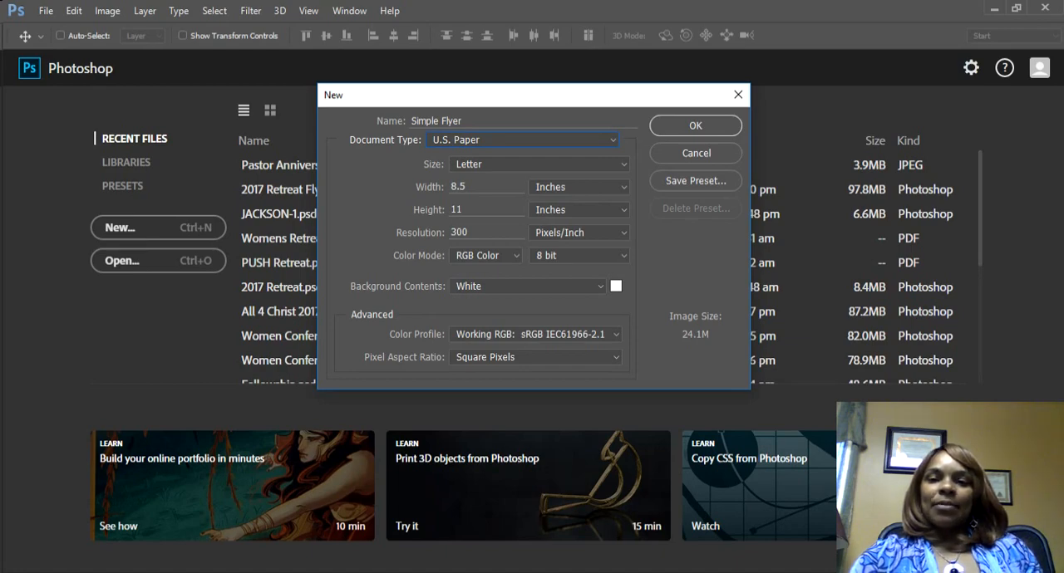
{"action": "left_click", "coordinate": [696, 126]}
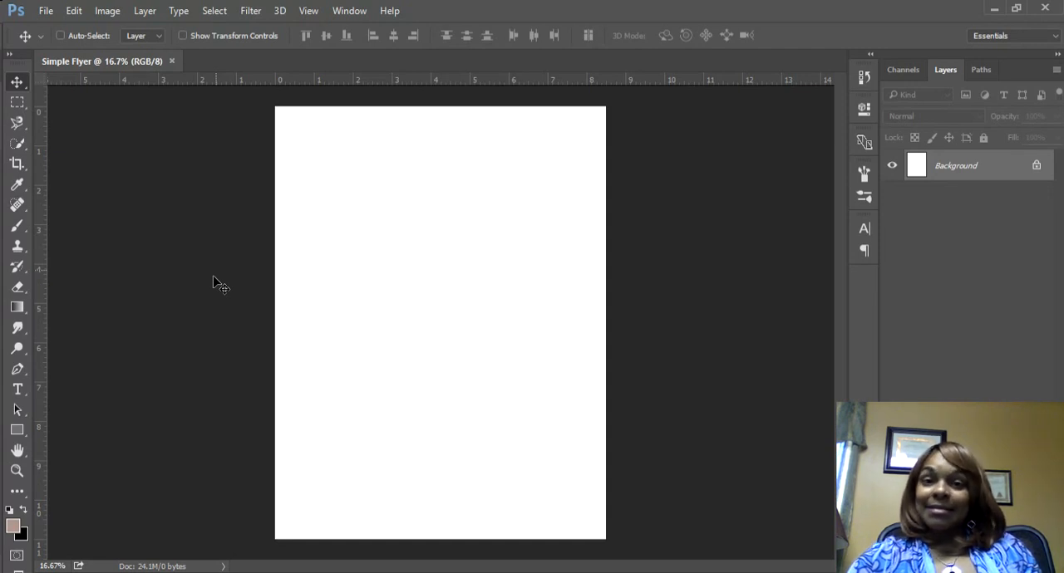
Step: Add the heading text "CHURCH FLYER" near the top of the page and move it fully inside the page edges
{"action": "left_click", "coordinate": [16, 400]}
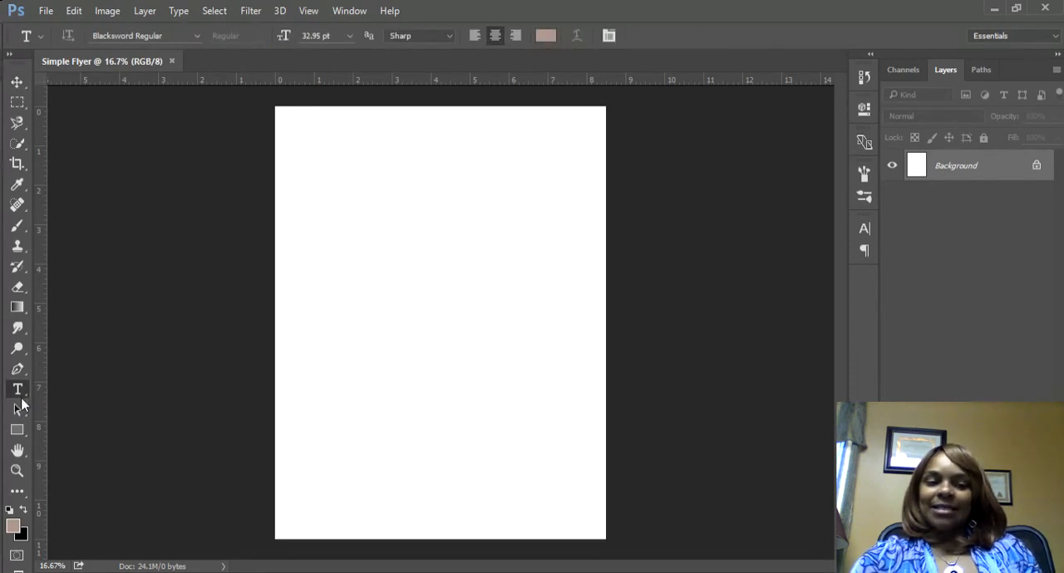
{"action": "left_click", "coordinate": [337, 165]}
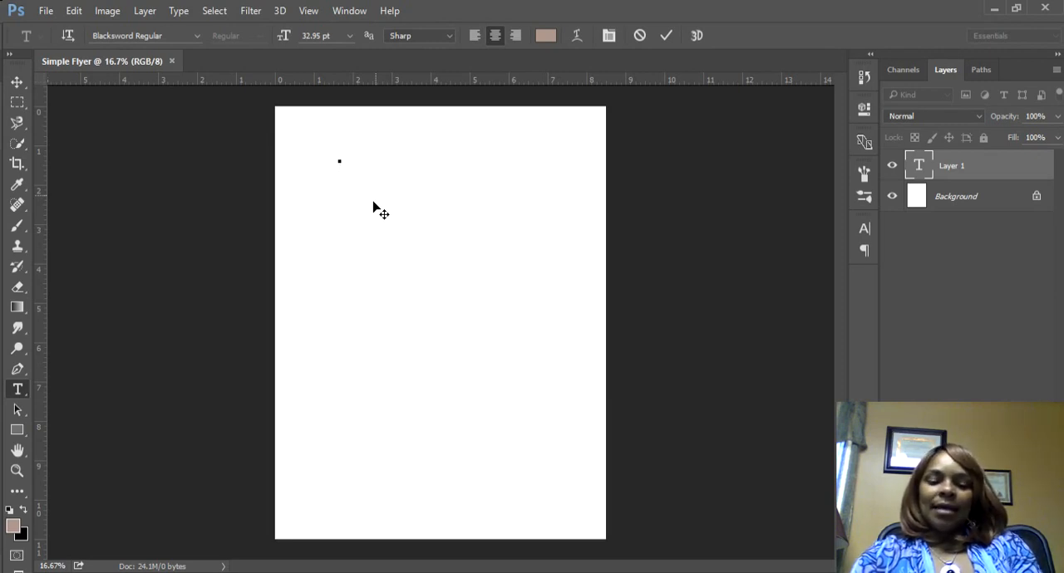
{"action": "type", "text": "CHURCH"}
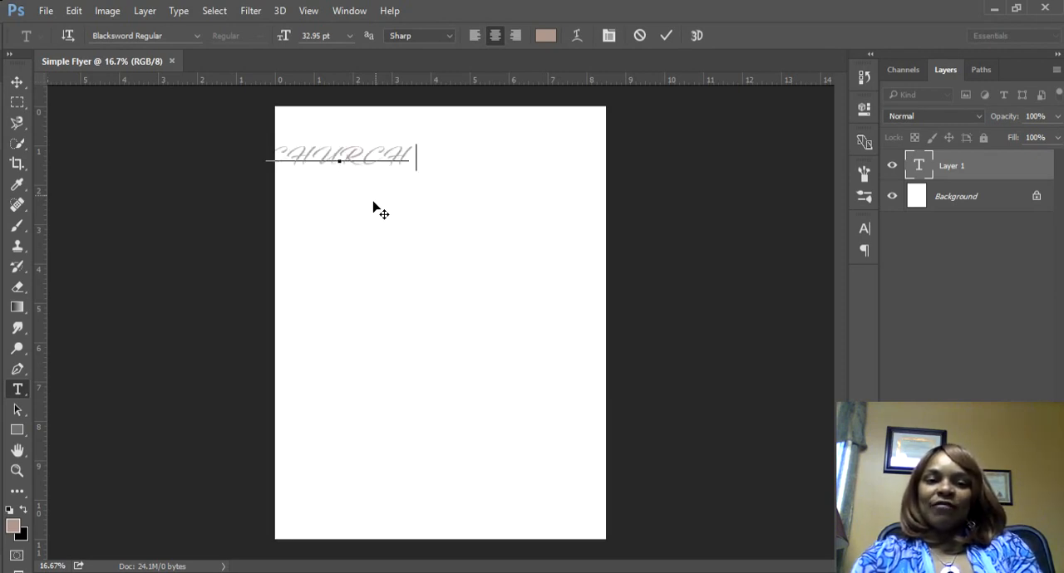
{"action": "type", "text": " FLYER"}
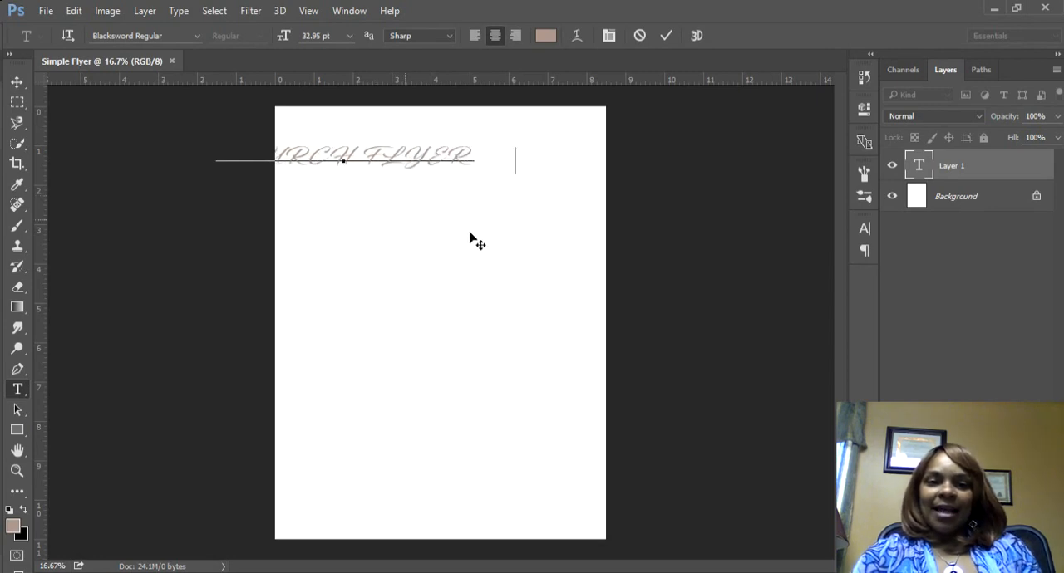
{"action": "mouse_move", "coordinate": [474, 240]}
{"action": "left_mouse_down"}
{"action": "mouse_move", "coordinate": [503, 249]}
{"action": "mouse_move", "coordinate": [491, 245]}
{"action": "left_mouse_up"}
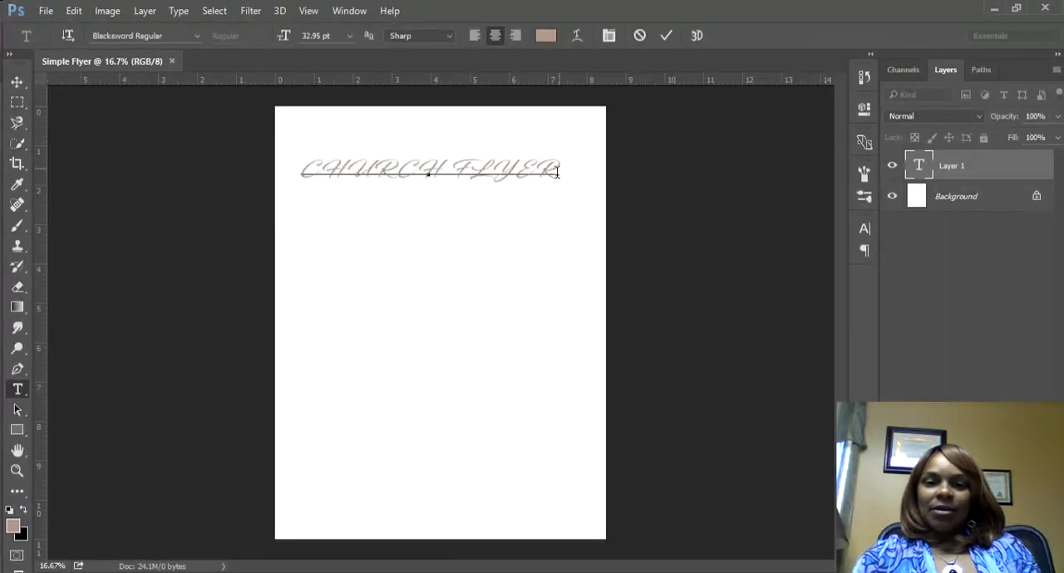
Step: Change the colour of the whole CHURCH FLYER heading to black
{"action": "left_click_drag", "start_coordinate": [558, 172], "coordinate": [302, 190]}
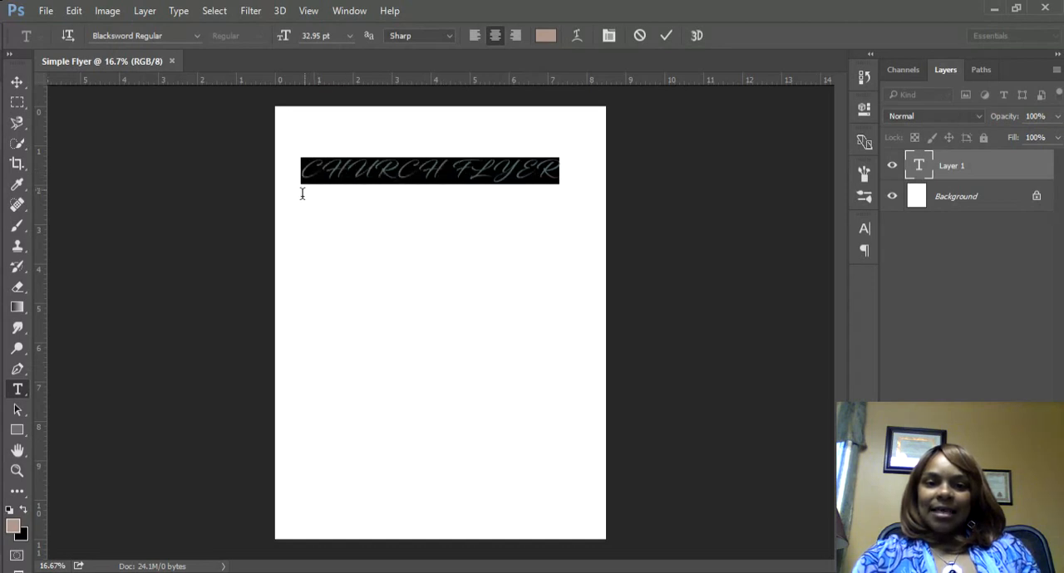
{"action": "left_click", "coordinate": [547, 37]}
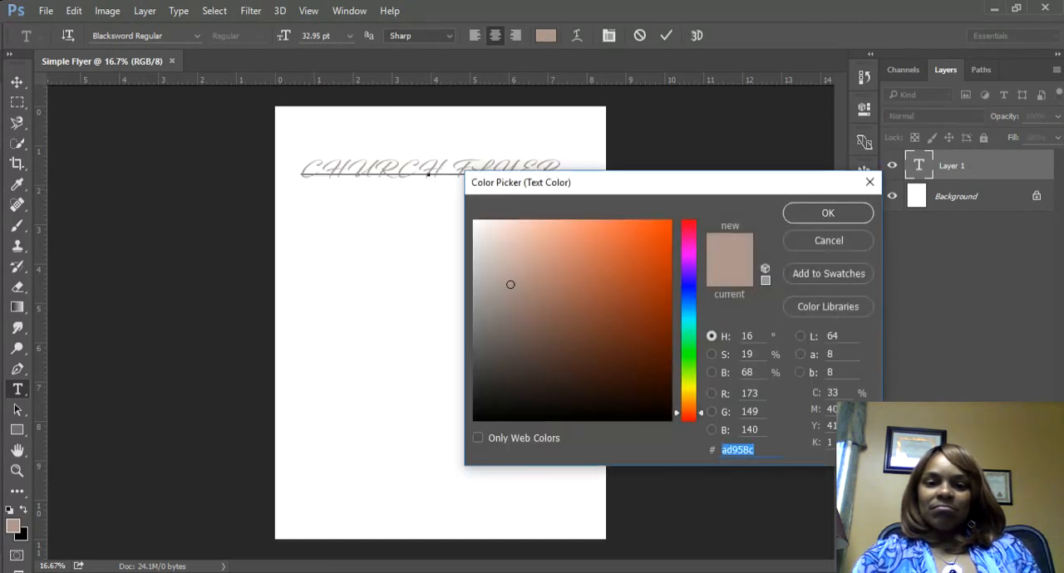
{"action": "type", "text": "000000"}
{"action": "left_click", "coordinate": [829, 216]}
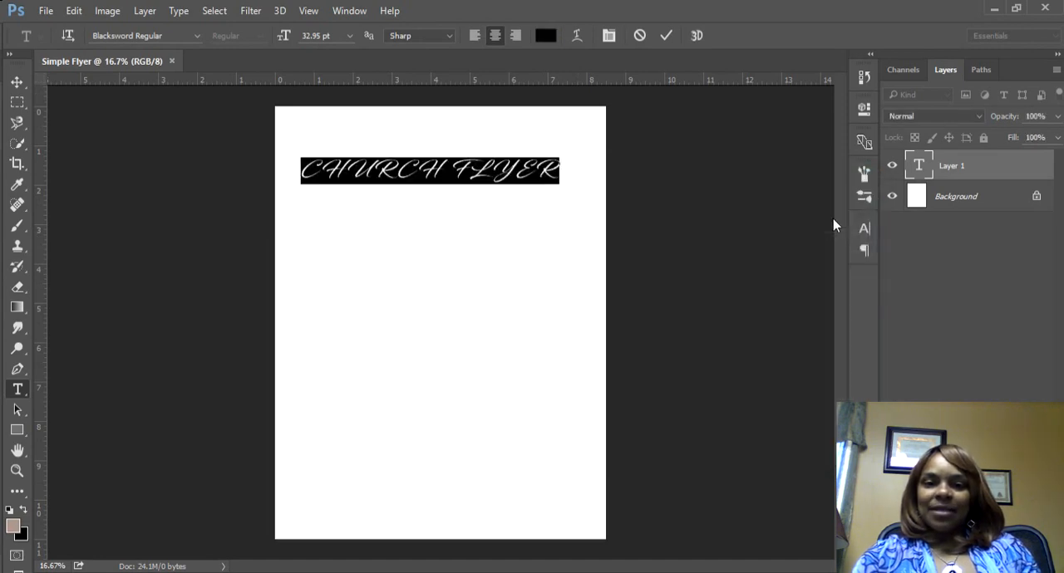
{"action": "left_click", "coordinate": [559, 176]}
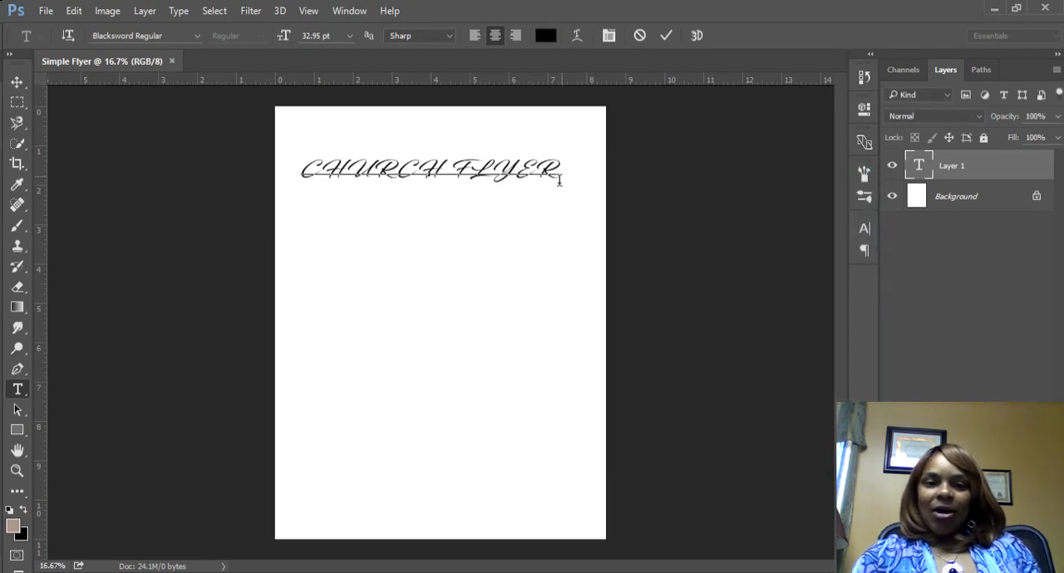
Step: Change the font of the whole CHURCH FLYER heading to Cambria Bold
{"action": "left_click_drag", "start_coordinate": [558, 172], "coordinate": [287, 190]}
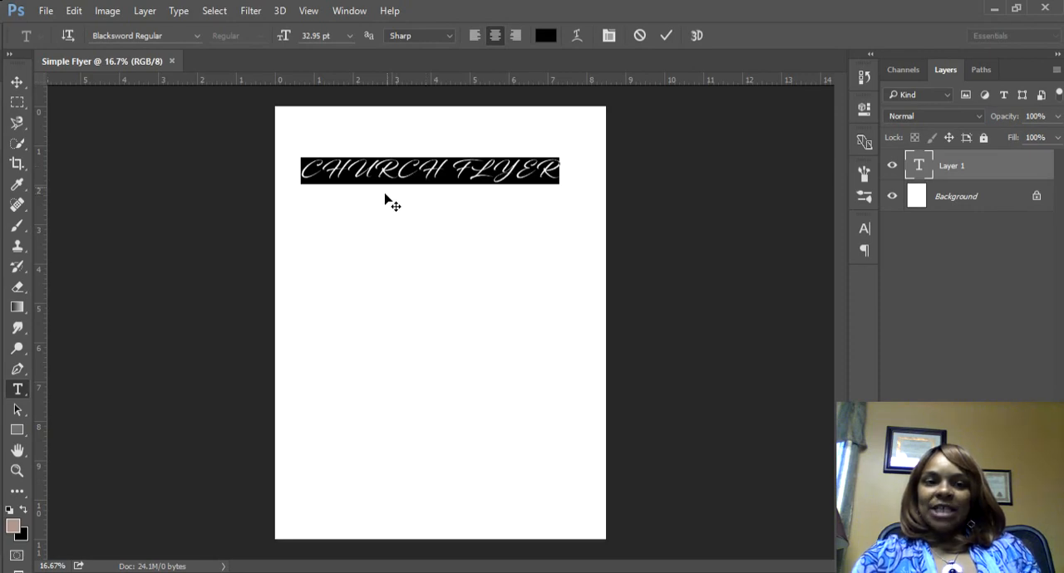
{"action": "left_click", "coordinate": [196, 36]}
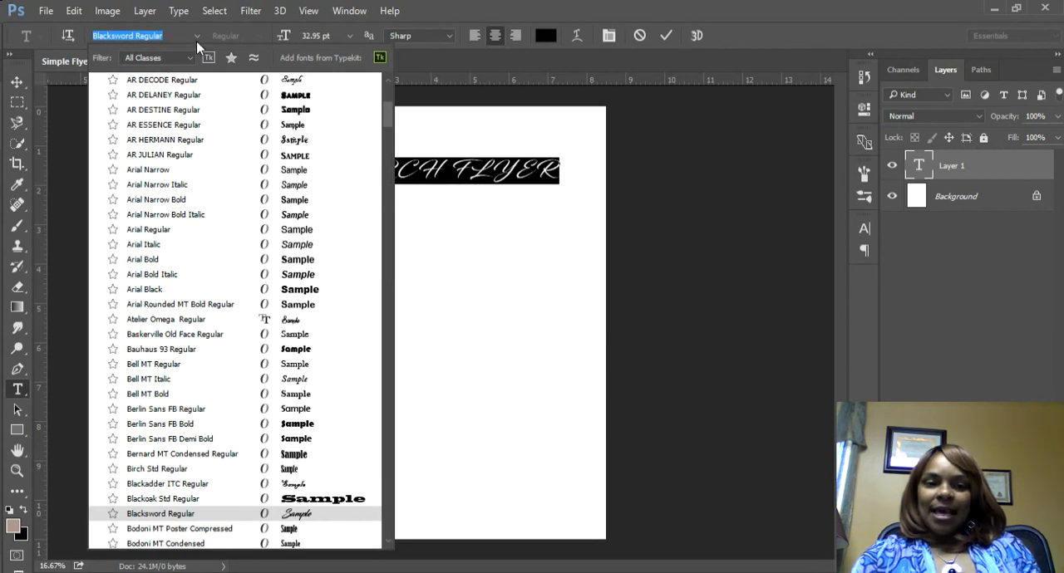
{"action": "scroll", "coordinate": [197, 95], "scroll_direction": "up", "scroll_amount": 6}
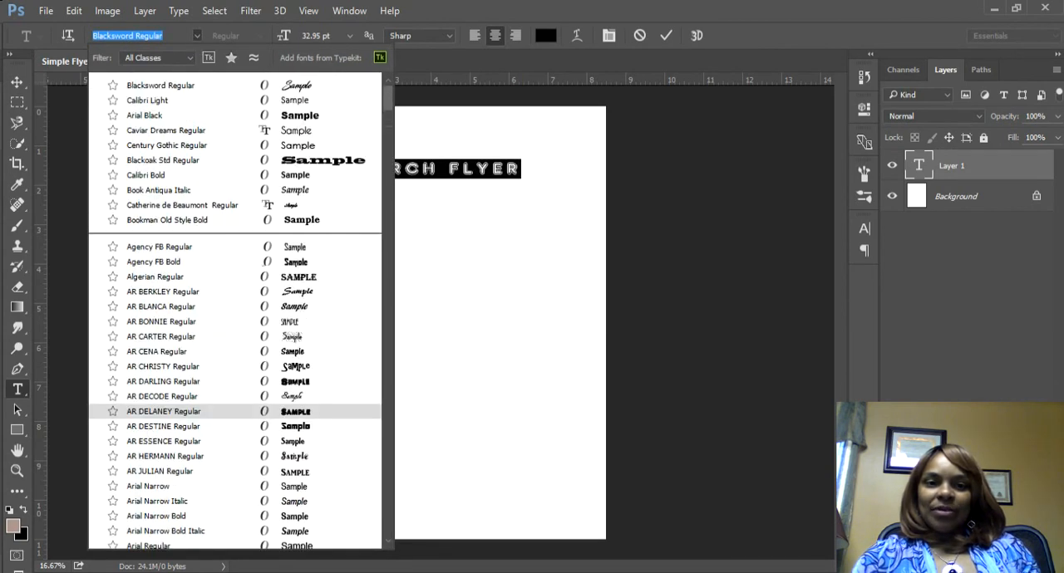
{"action": "scroll", "coordinate": [235, 312], "scroll_direction": "down", "scroll_amount": 3}
{"action": "scroll", "coordinate": [236, 311], "scroll_direction": "down", "scroll_amount": 15}
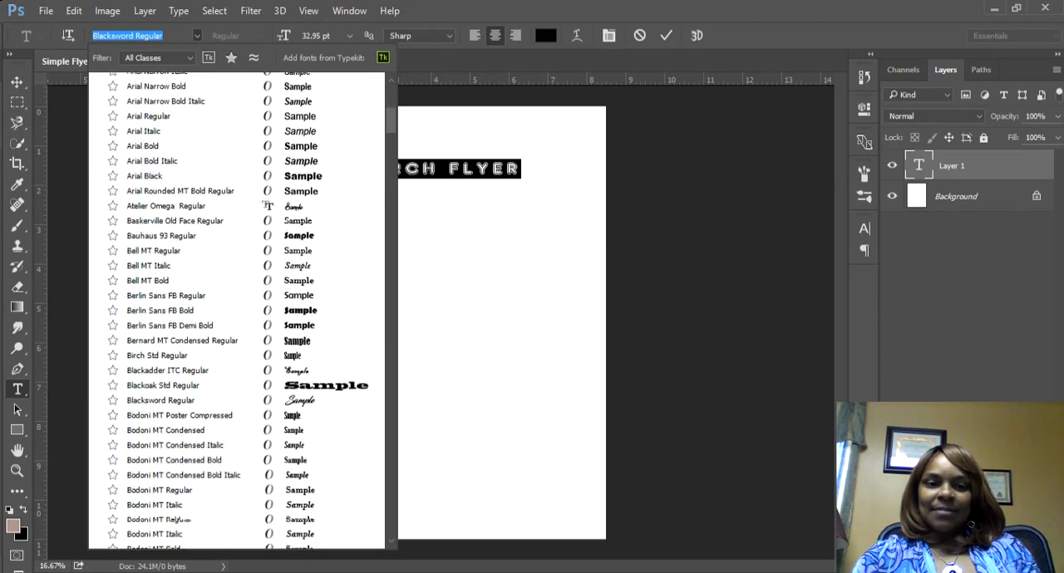
{"action": "scroll", "coordinate": [241, 312], "scroll_direction": "down", "scroll_amount": 11}
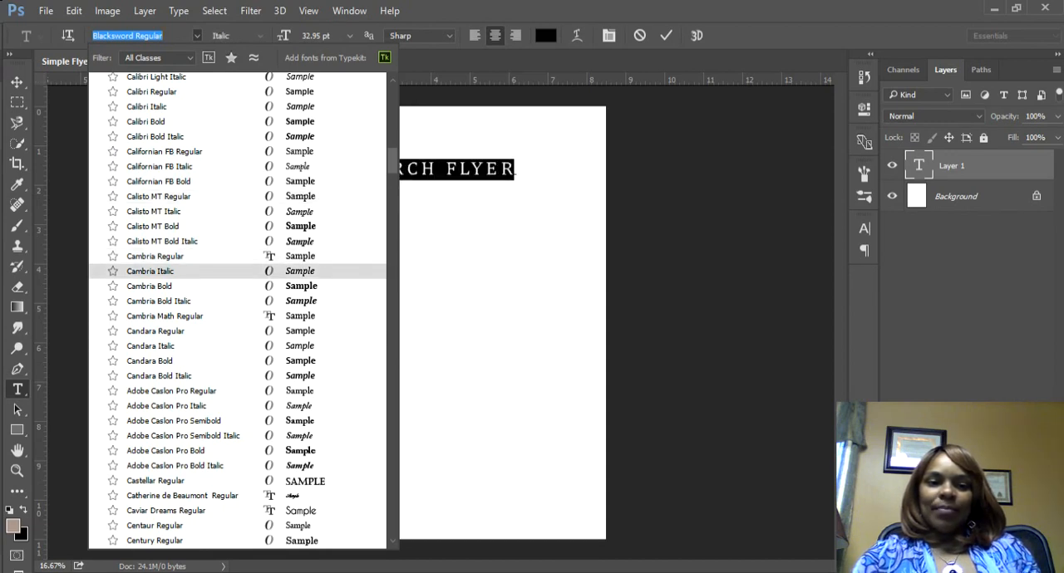
{"action": "left_click", "coordinate": [300, 286]}
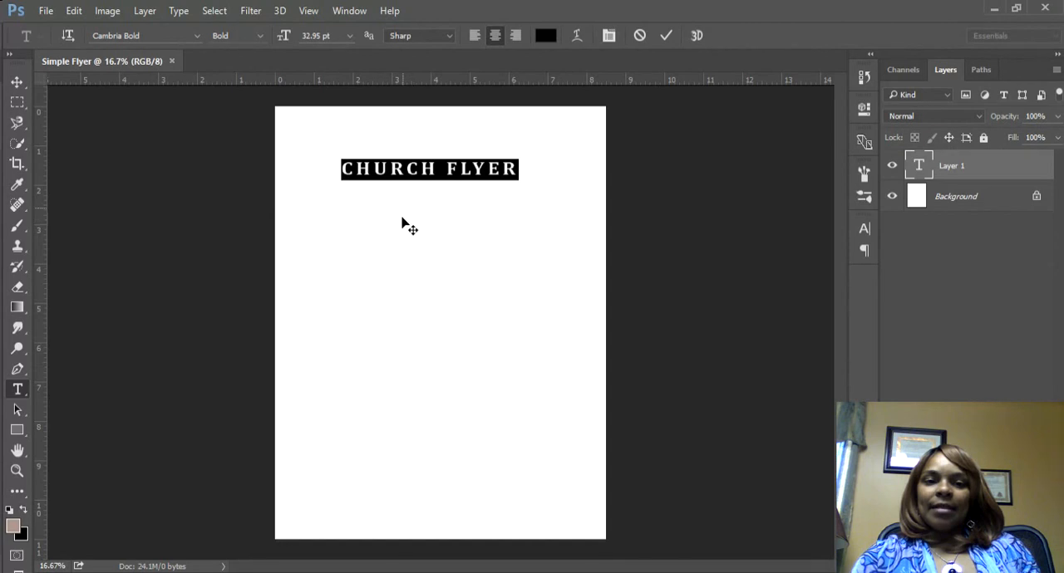
Step: Enlarge the CHURCH FLYER heading to 56.95 pt and reposition it centred across the top of the page
{"action": "left_click_drag", "start_coordinate": [282, 40], "coordinate": [303, 43]}
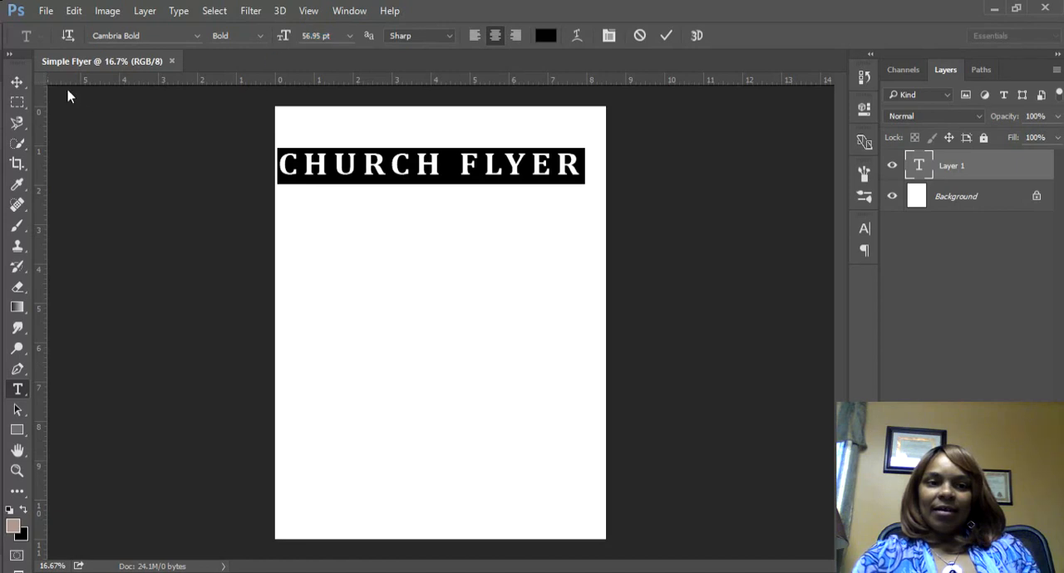
{"action": "left_click", "coordinate": [17, 81]}
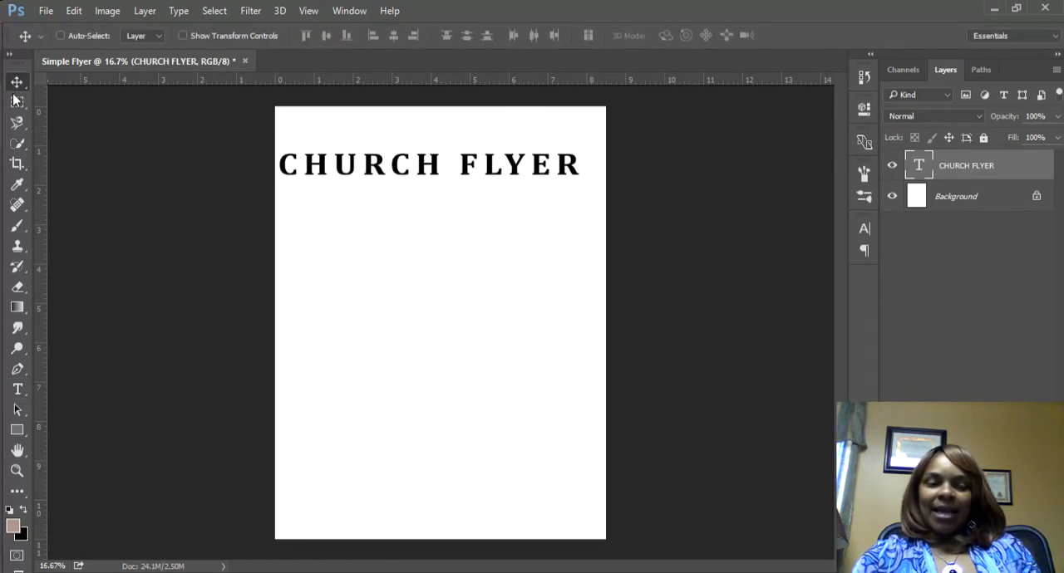
{"action": "left_click_drag", "start_coordinate": [410, 181], "coordinate": [415, 167]}
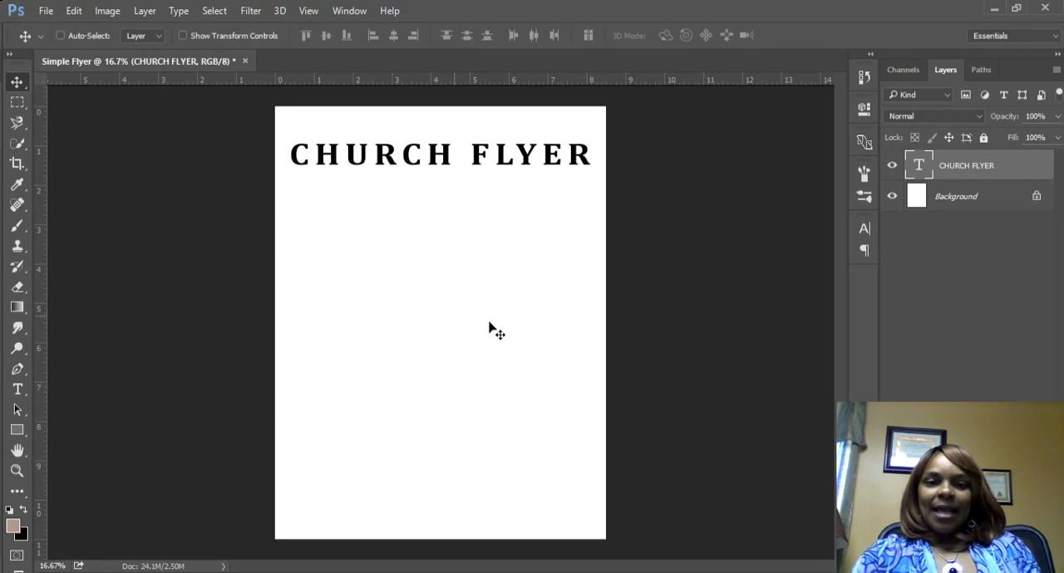
Step: Add a second text line reading "Special Event" and position it directly beneath the CHURCH FLYER heading
{"action": "left_click", "coordinate": [18, 395]}
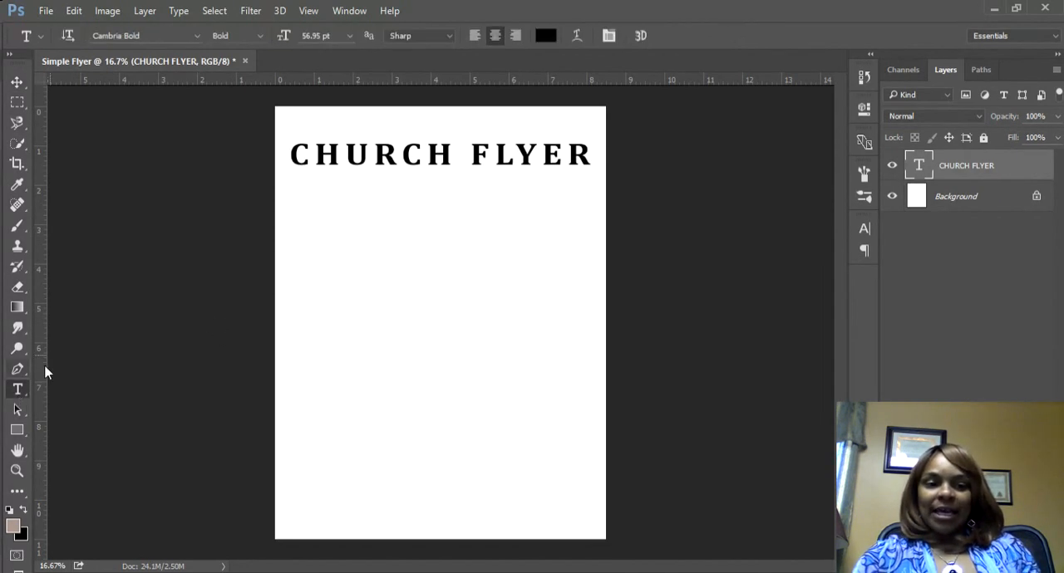
{"action": "left_click", "coordinate": [327, 217]}
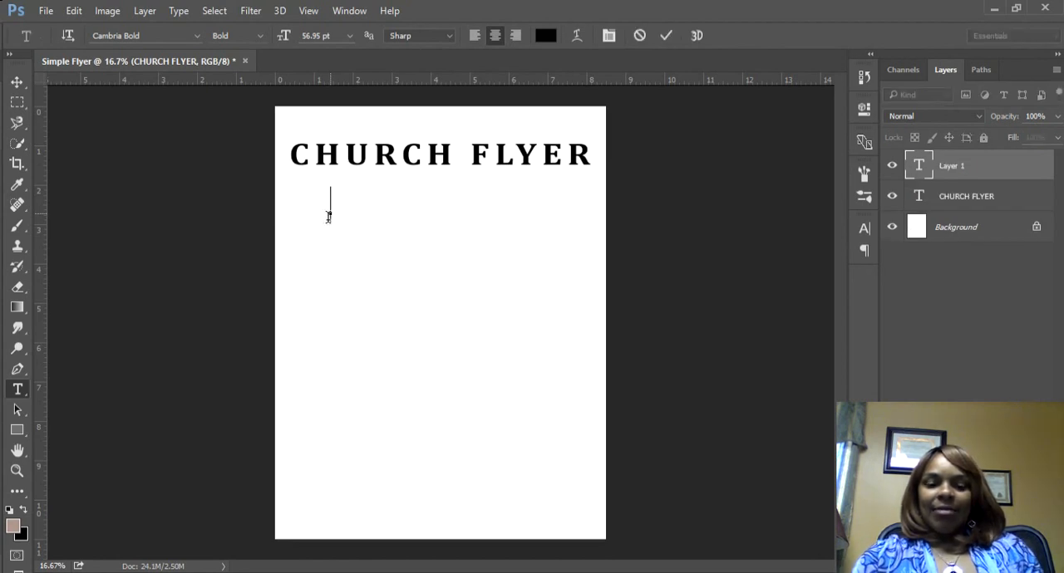
{"action": "type", "text": "S"}
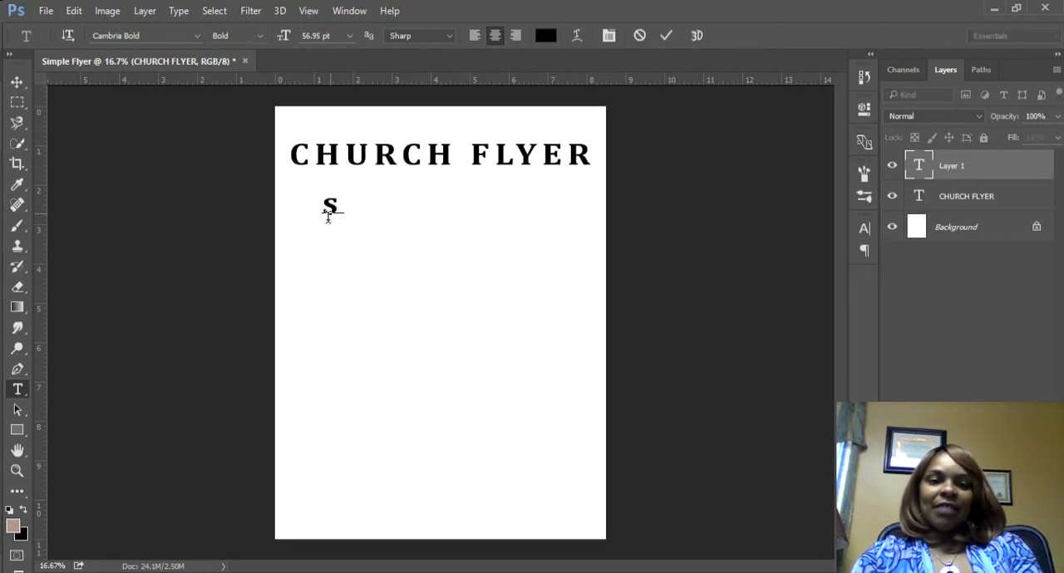
{"action": "key", "text": "BackSpace"}
{"action": "type", "text": "Speci"}
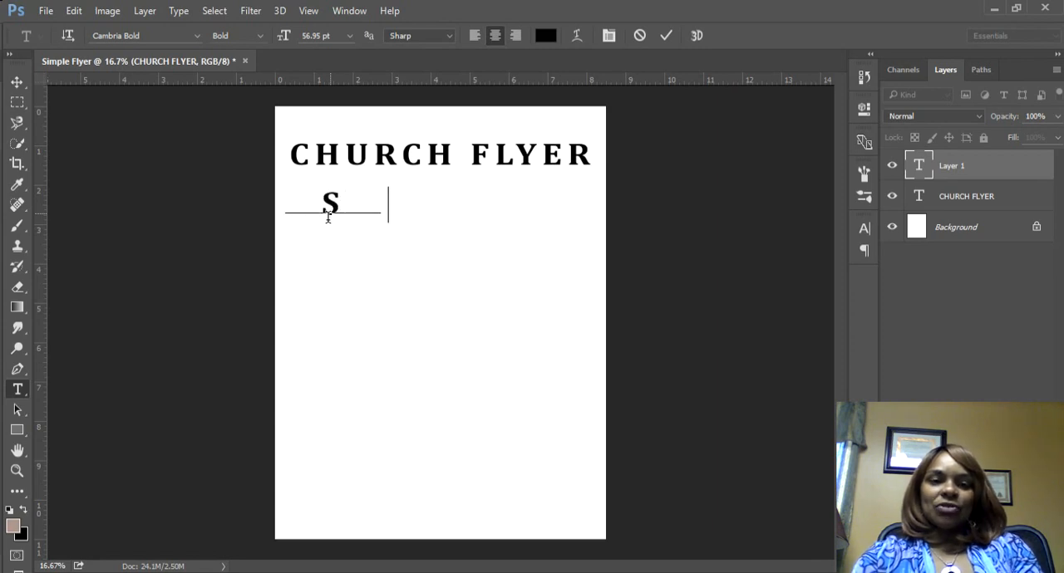
{"action": "type", "text": "al Event"}
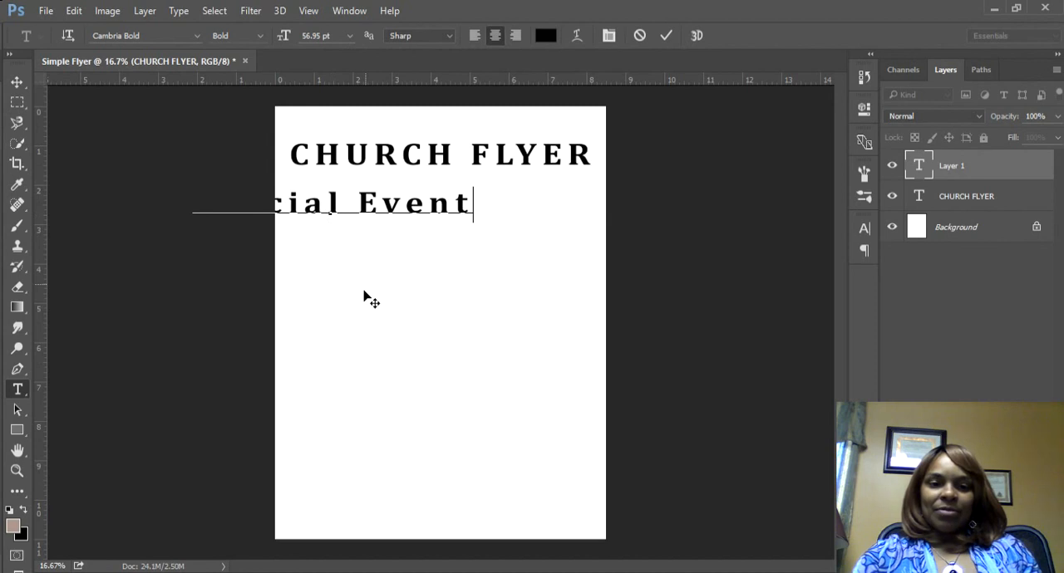
{"action": "left_click_drag", "start_coordinate": [364, 291], "coordinate": [482, 278]}
Step: Reduce the Special Event line to 44.95 pt and centre it closely beneath the CHURCH FLYER heading
{"action": "left_click_drag", "start_coordinate": [587, 197], "coordinate": [569, 196]}
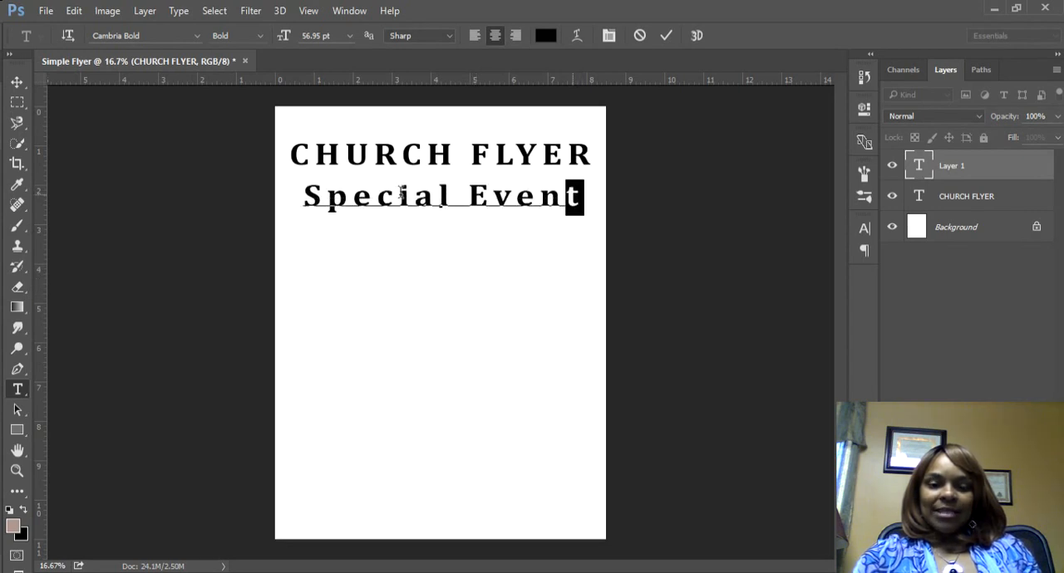
{"action": "left_click_drag", "start_coordinate": [401, 192], "coordinate": [277, 197]}
{"action": "left_click_drag", "start_coordinate": [285, 46], "coordinate": [277, 44]}
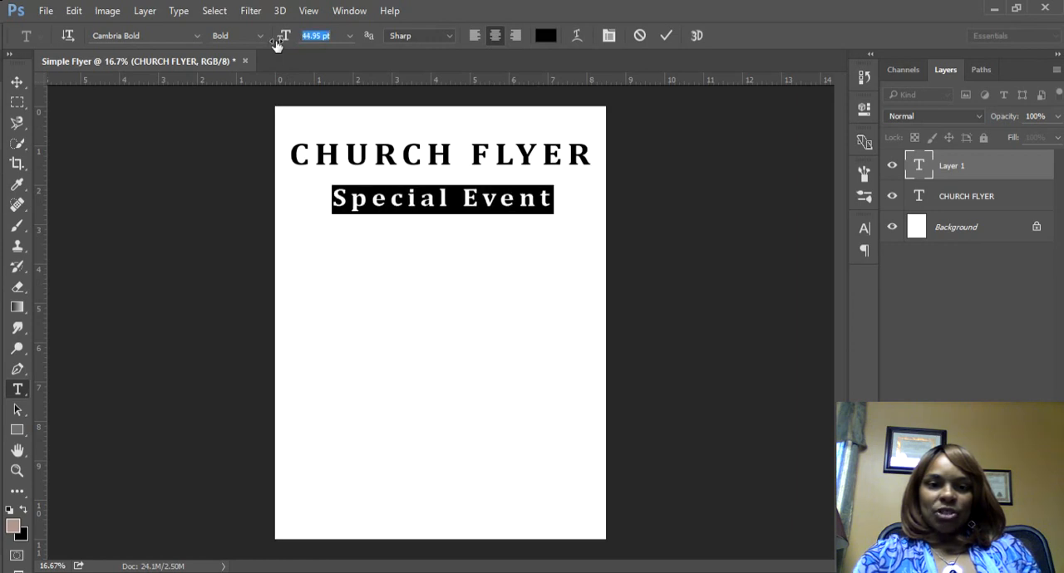
{"action": "left_click", "coordinate": [16, 82]}
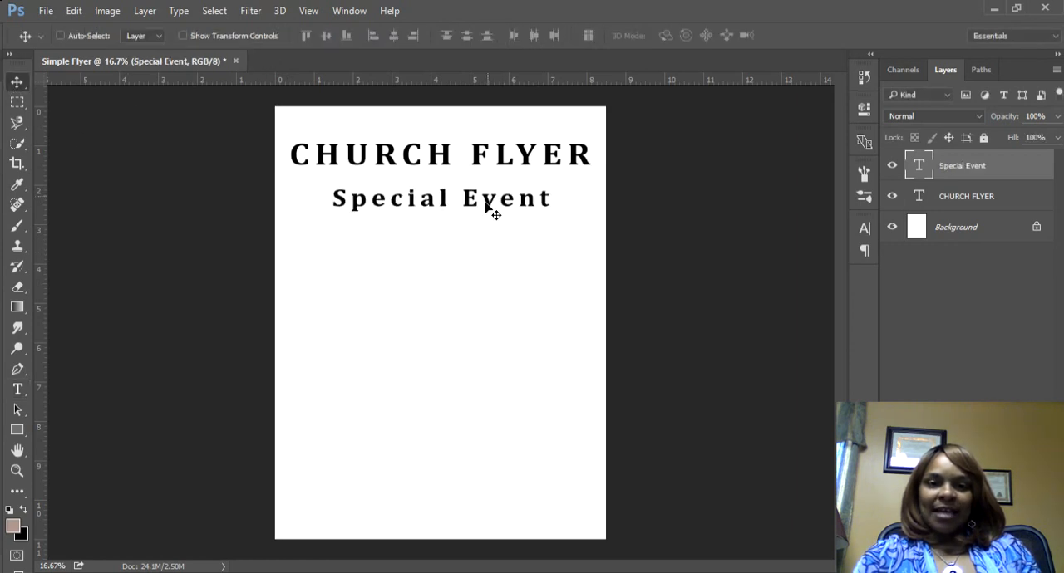
{"action": "left_click_drag", "start_coordinate": [486, 203], "coordinate": [484, 202]}
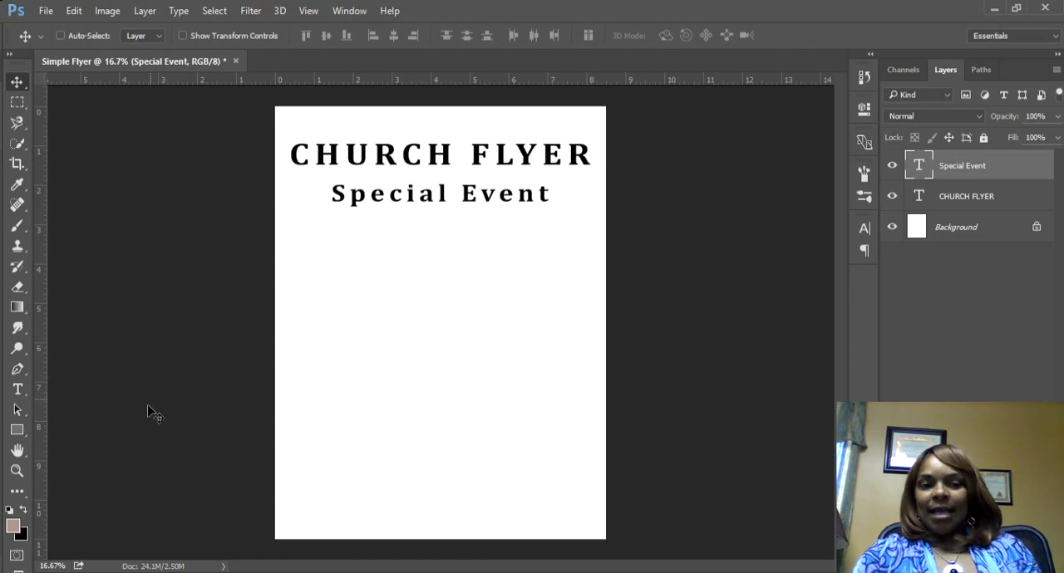
Step: Add a text line reading "May 9, 2017" and place it below the Special Event line
{"action": "left_click", "coordinate": [19, 394]}
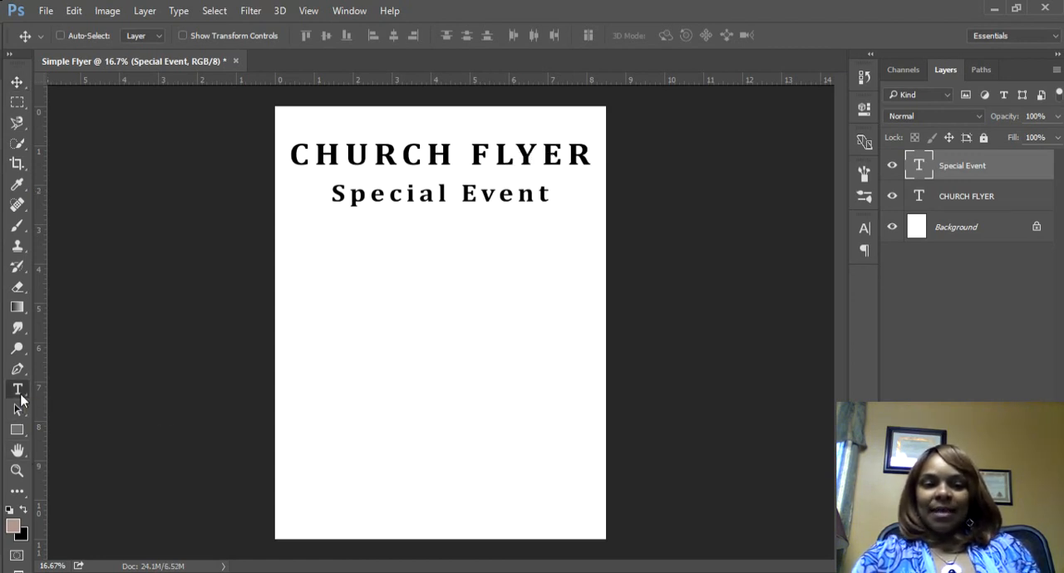
{"action": "left_click", "coordinate": [367, 276]}
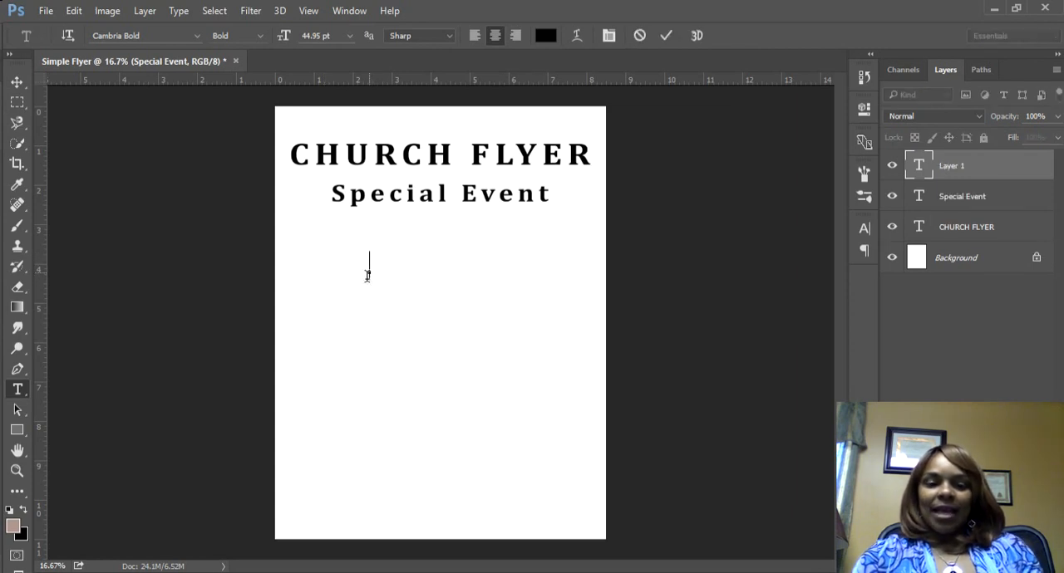
{"action": "type", "text": "Ma"}
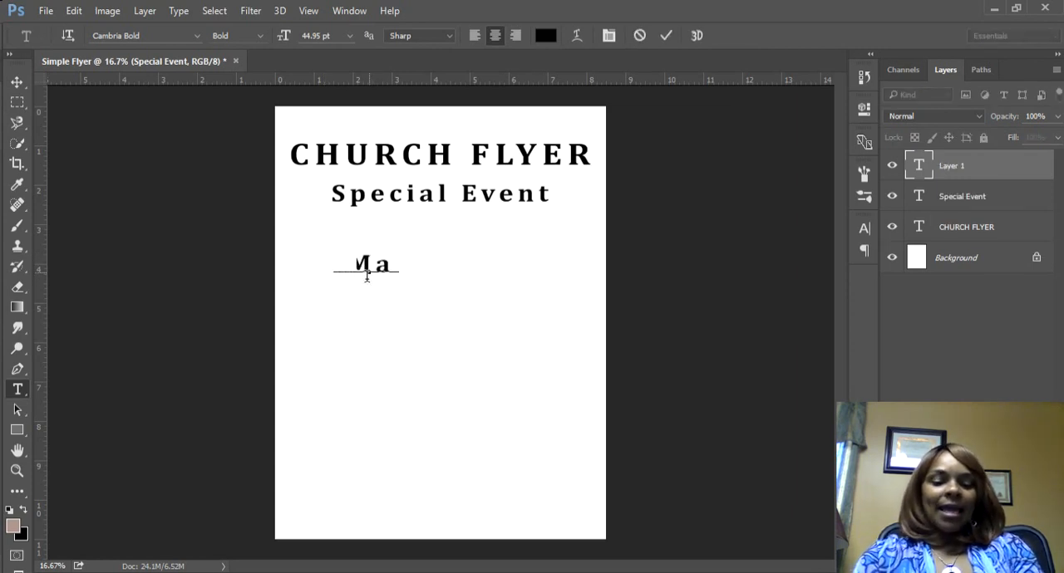
{"action": "type", "text": "y 9, 2017"}
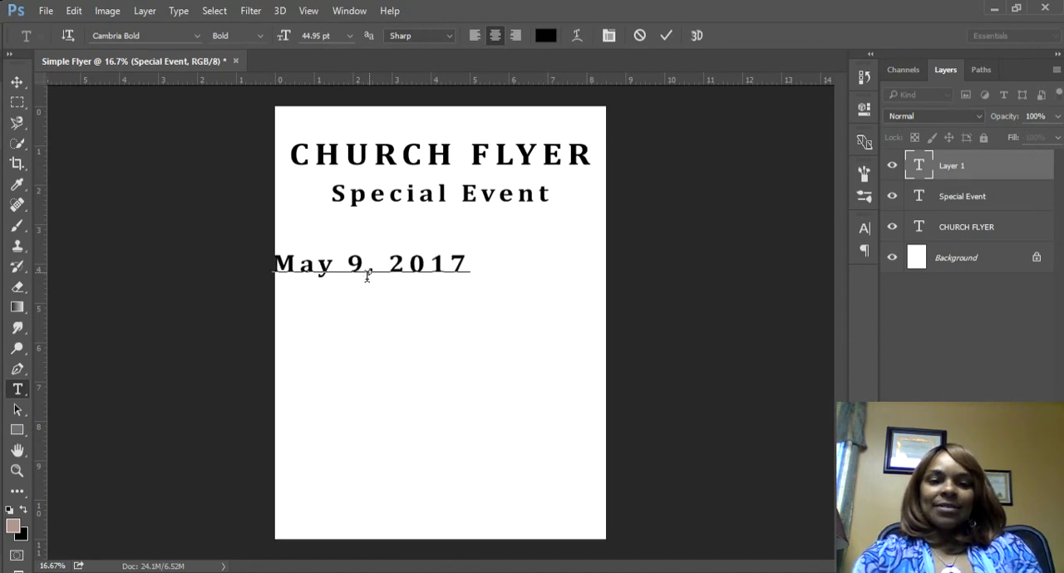
{"action": "left_click_drag", "start_coordinate": [458, 373], "coordinate": [505, 357]}
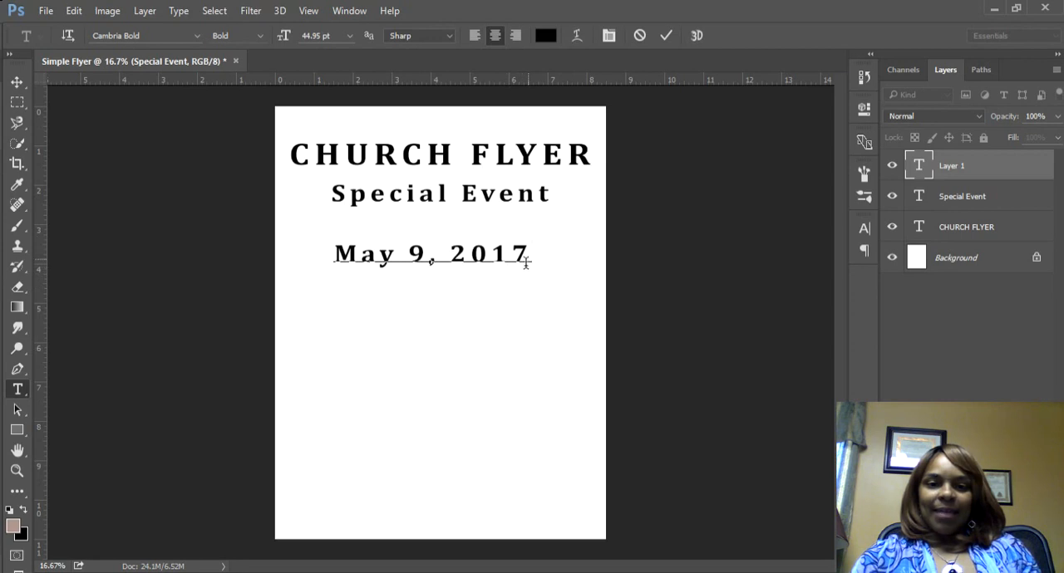
Step: Enlarge the date line to 63.95 pt and centre it on the page below Special Event
{"action": "left_click_drag", "start_coordinate": [525, 263], "coordinate": [292, 263]}
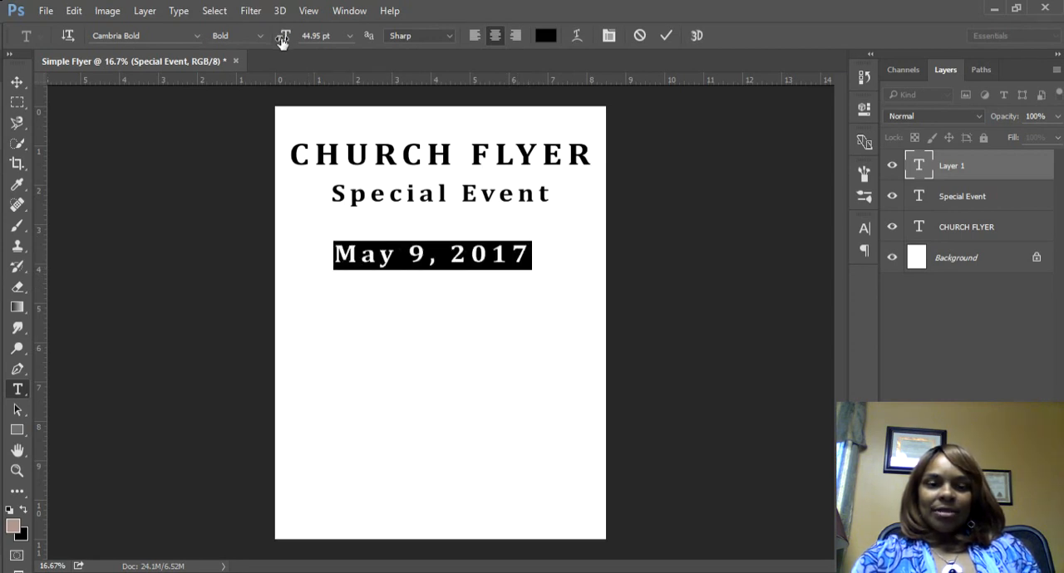
{"action": "left_click_drag", "start_coordinate": [281, 42], "coordinate": [296, 43]}
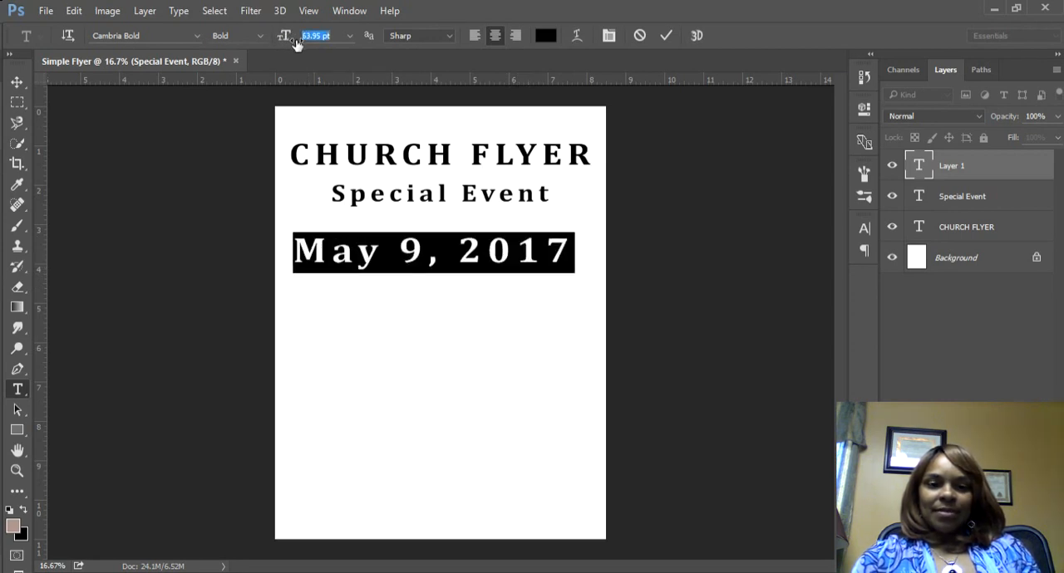
{"action": "left_click", "coordinate": [16, 81]}
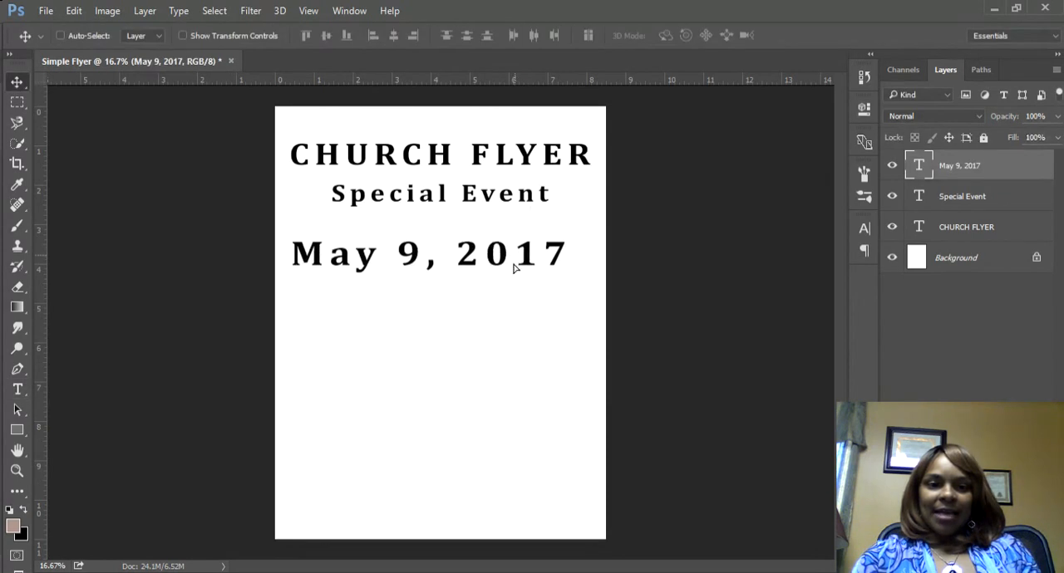
{"action": "left_click_drag", "start_coordinate": [513, 267], "coordinate": [516, 275]}
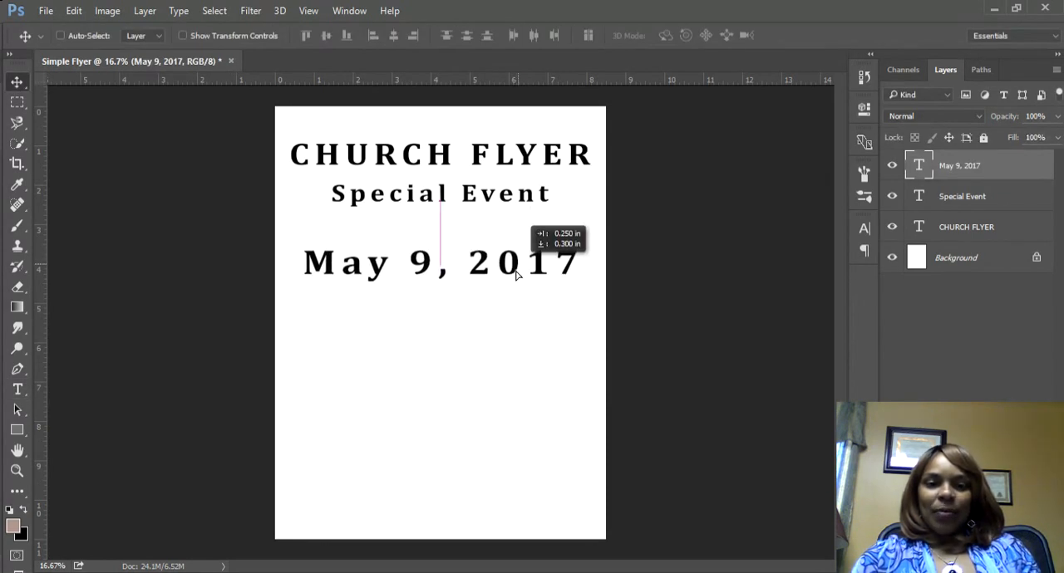
{"action": "left_click_drag", "start_coordinate": [516, 275], "coordinate": [515, 275]}
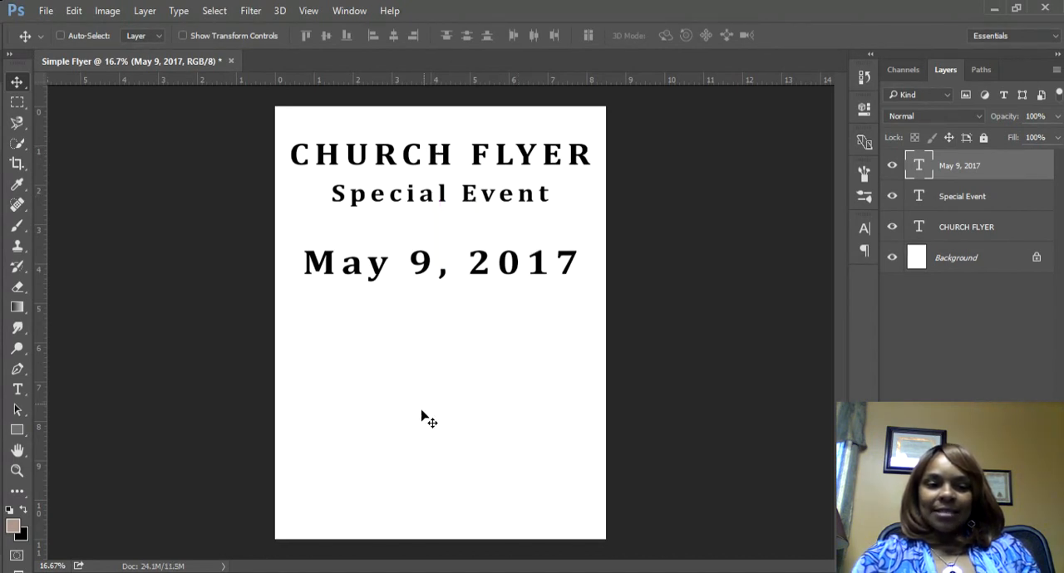
Step: Add a text line reading "5:00pm" and place it below the date
{"action": "left_click", "coordinate": [18, 390]}
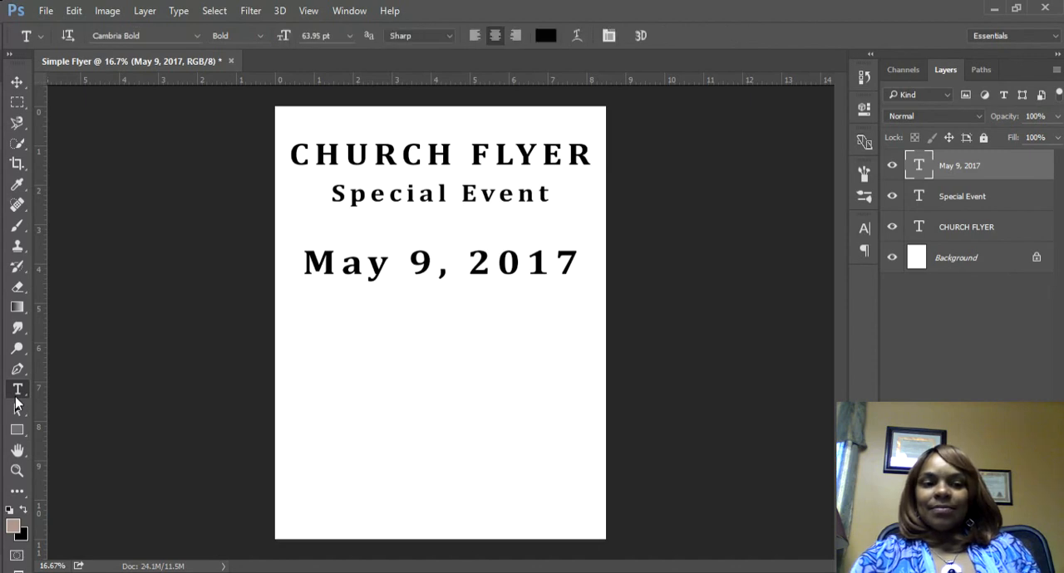
{"action": "left_click", "coordinate": [366, 358]}
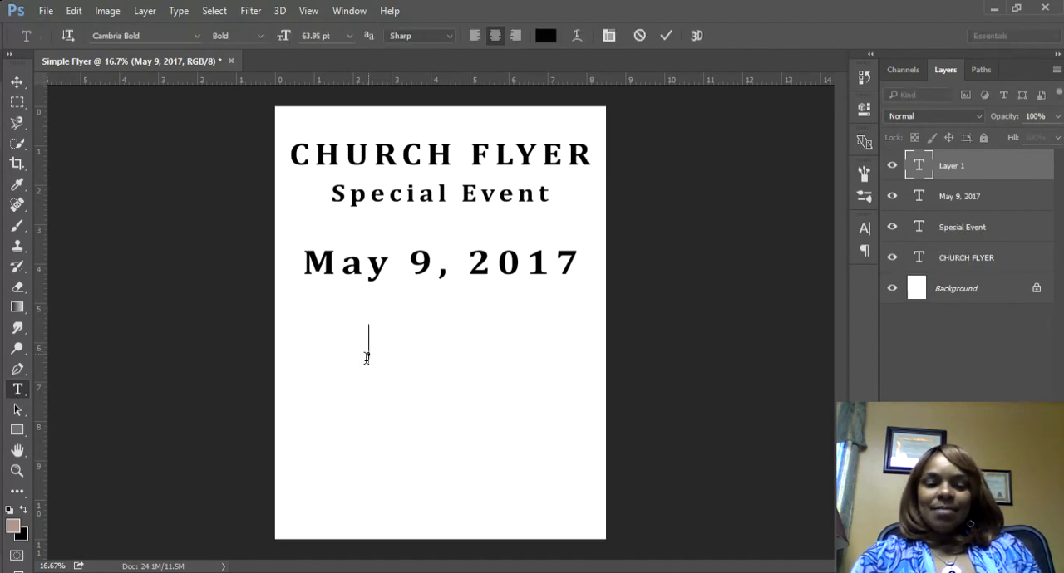
{"action": "type", "text": "5:00pm"}
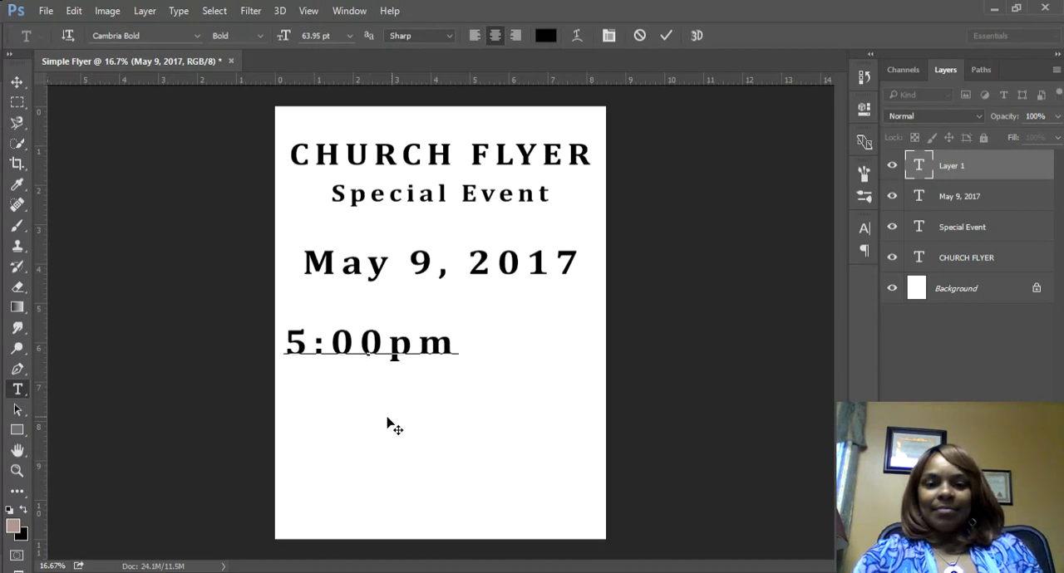
{"action": "left_click_drag", "start_coordinate": [410, 442], "coordinate": [481, 418]}
Step: Reduce the 5:00pm line to 49.95 pt and centre it closely beneath the date
{"action": "left_click_drag", "start_coordinate": [517, 328], "coordinate": [327, 327]}
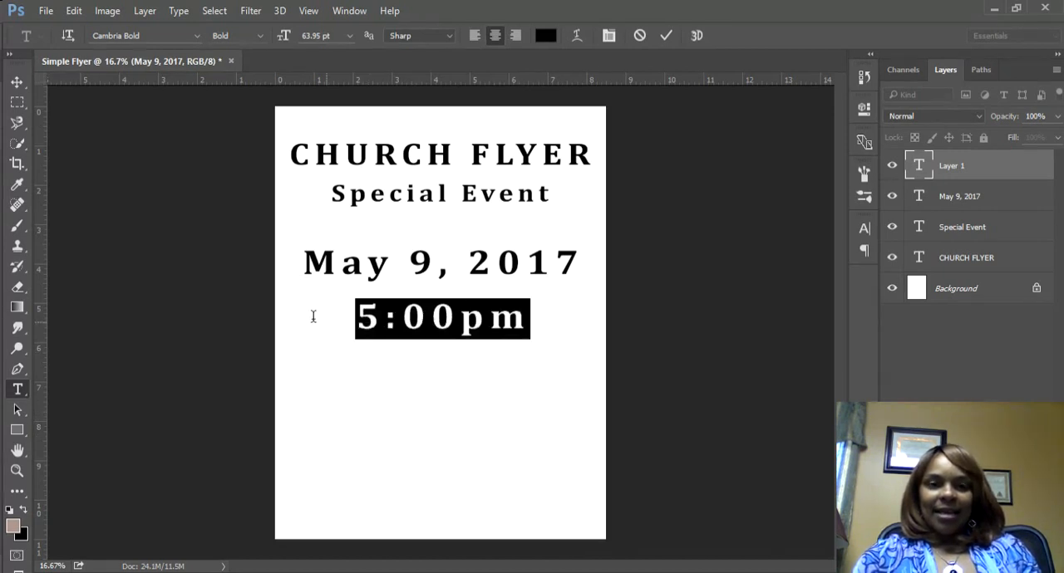
{"action": "left_click_drag", "start_coordinate": [284, 43], "coordinate": [276, 43]}
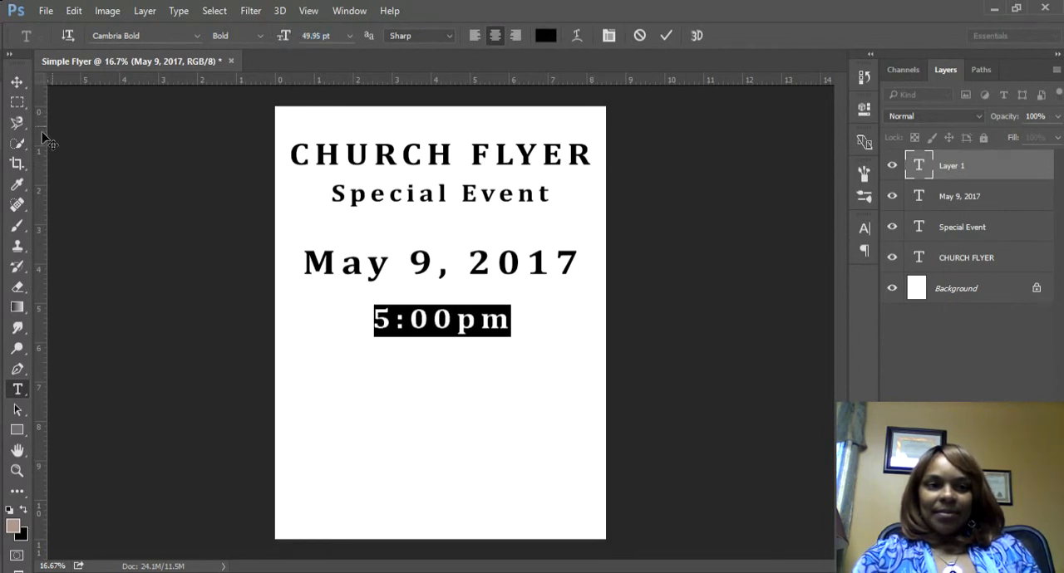
{"action": "left_click", "coordinate": [16, 82]}
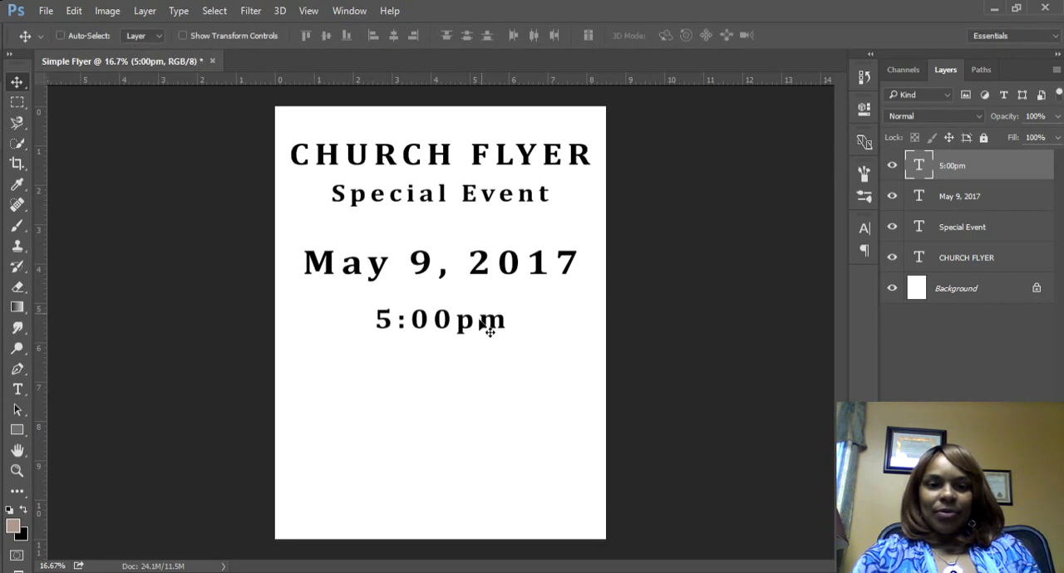
{"action": "left_click_drag", "start_coordinate": [482, 326], "coordinate": [481, 316]}
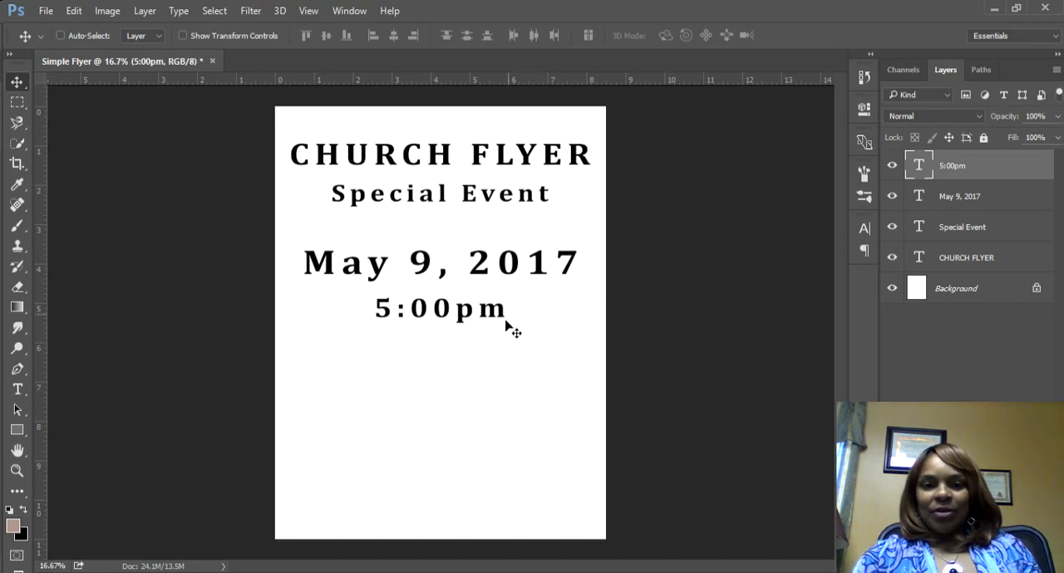
Step: Add a text line reading "True Worship Ministries" below the time and shift it toward the page centre
{"action": "left_click", "coordinate": [18, 389]}
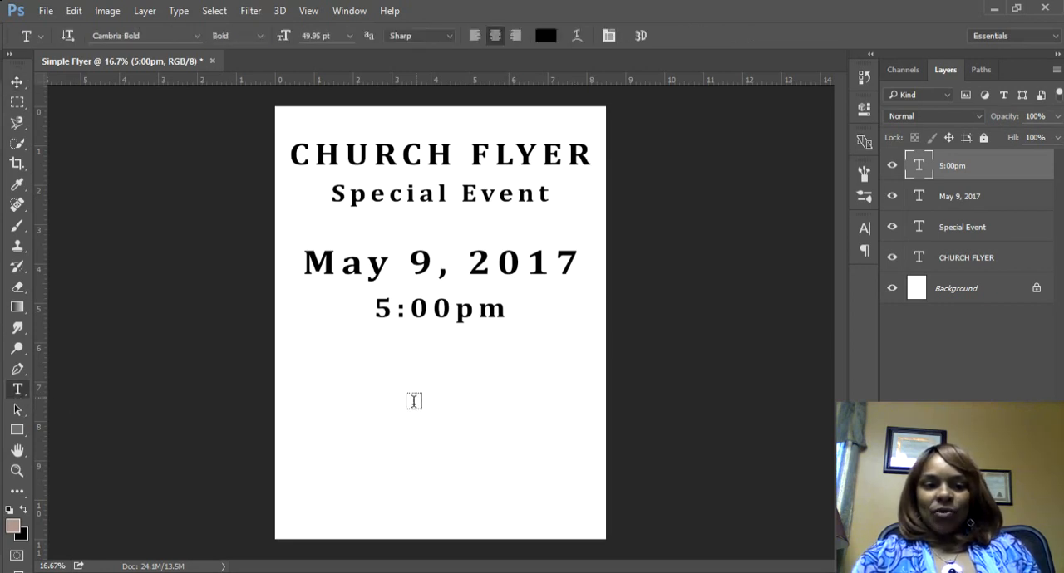
{"action": "left_click", "coordinate": [336, 407]}
{"action": "type", "text": "Ture"}
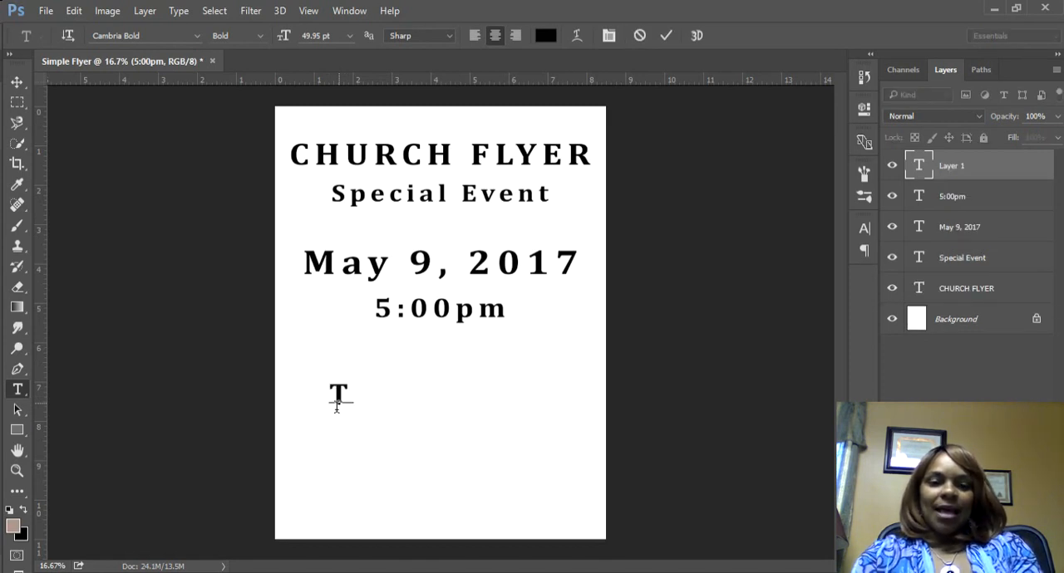
{"action": "key", "text": "BackSpace"}
{"action": "key", "text": "BackSpace"}
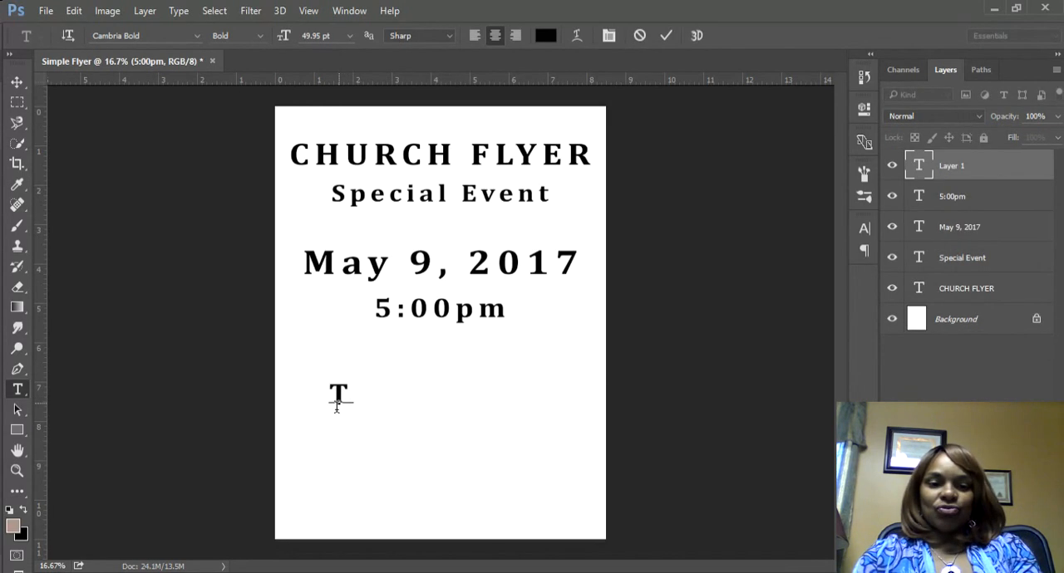
{"action": "type", "text": "ru "}
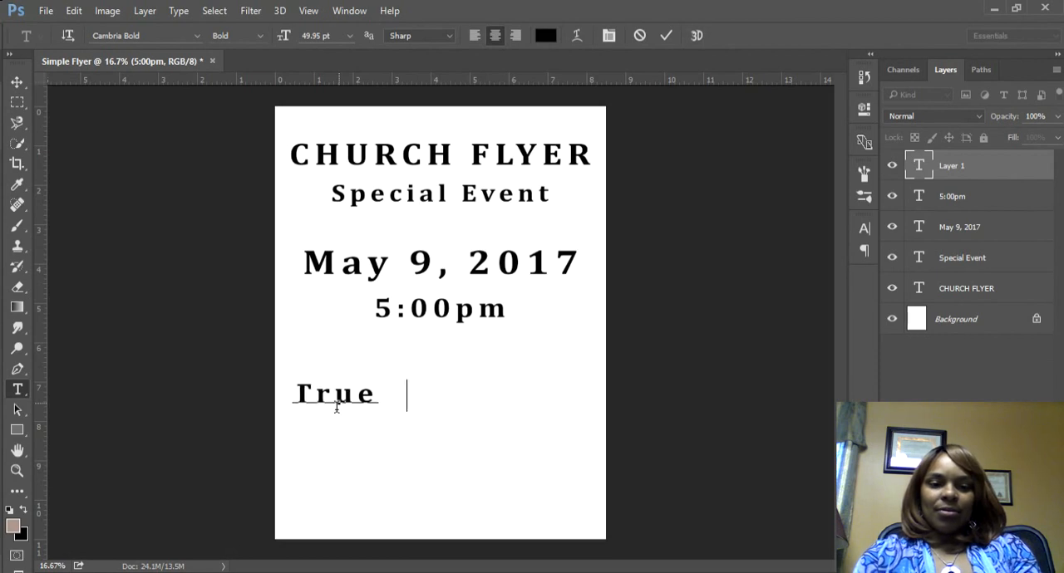
{"action": "type", "text": "Worship"}
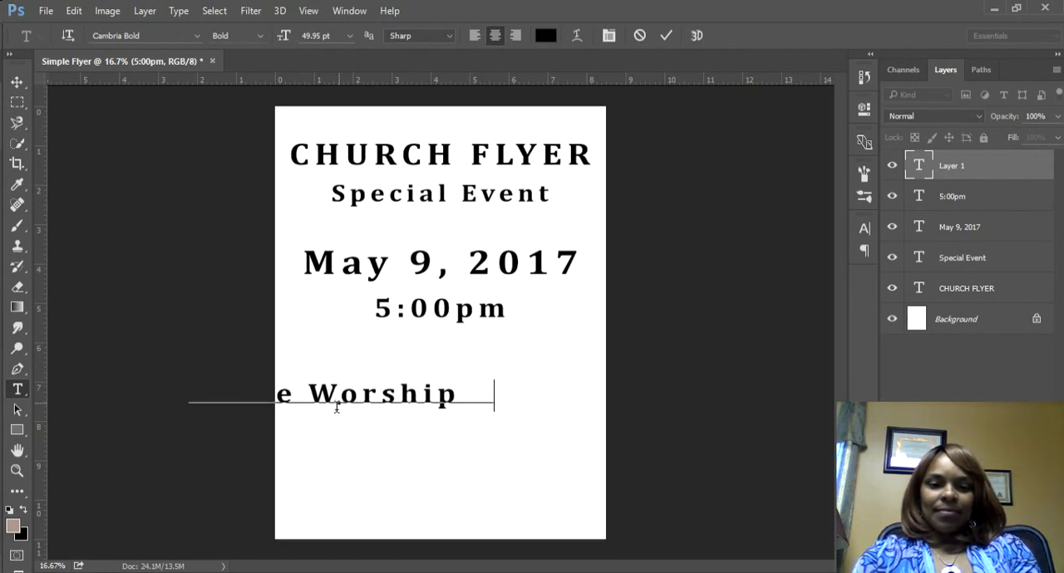
{"action": "type", "text": " Ministre"}
{"action": "key", "text": "BackSpace"}
{"action": "type", "text": "ies"}
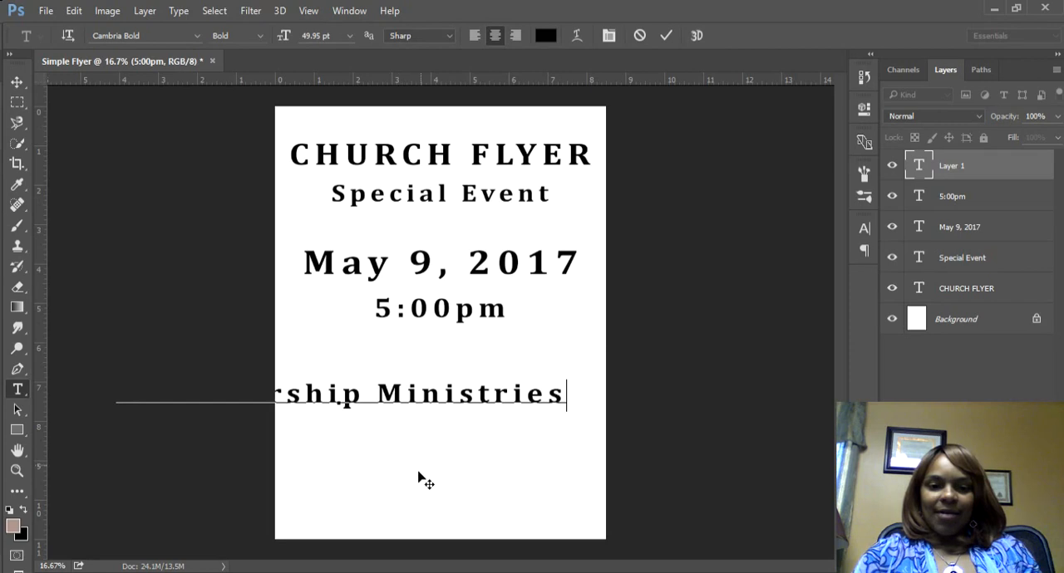
{"action": "left_click_drag", "start_coordinate": [418, 477], "coordinate": [521, 479]}
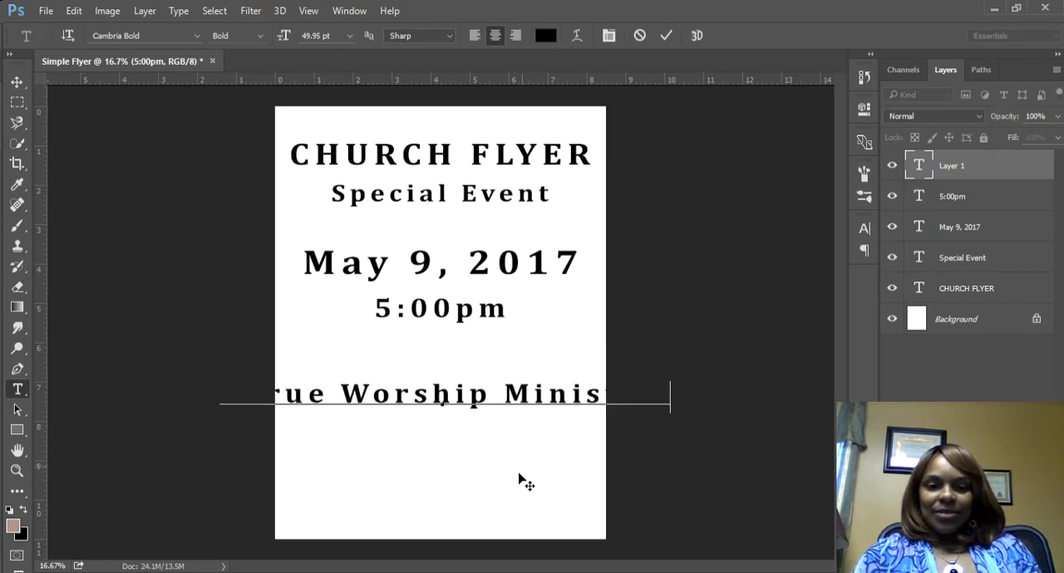
Step: Reduce the whole True Worship Ministries line to 24.95 pt and move it up, centred below the time
{"action": "double_click", "coordinate": [918, 168]}
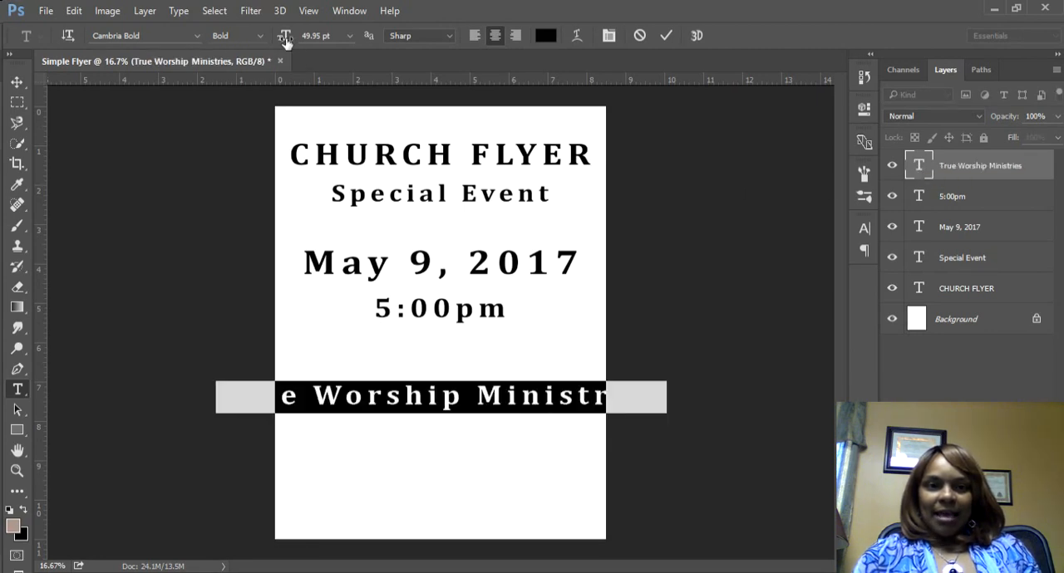
{"action": "left_click_drag", "start_coordinate": [286, 44], "coordinate": [266, 41]}
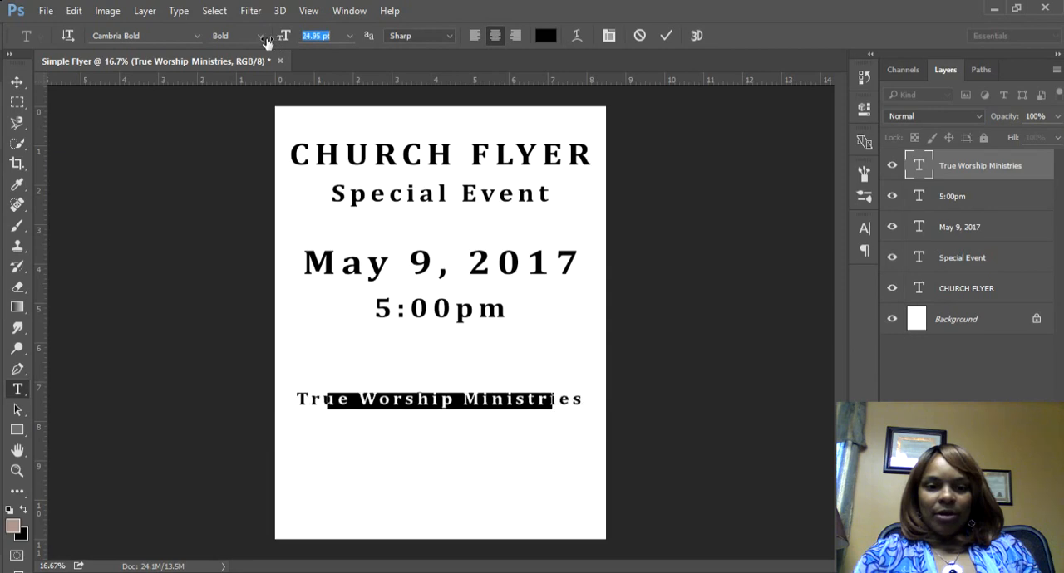
{"action": "left_click", "coordinate": [20, 85]}
{"action": "left_click_drag", "start_coordinate": [473, 412], "coordinate": [473, 379]}
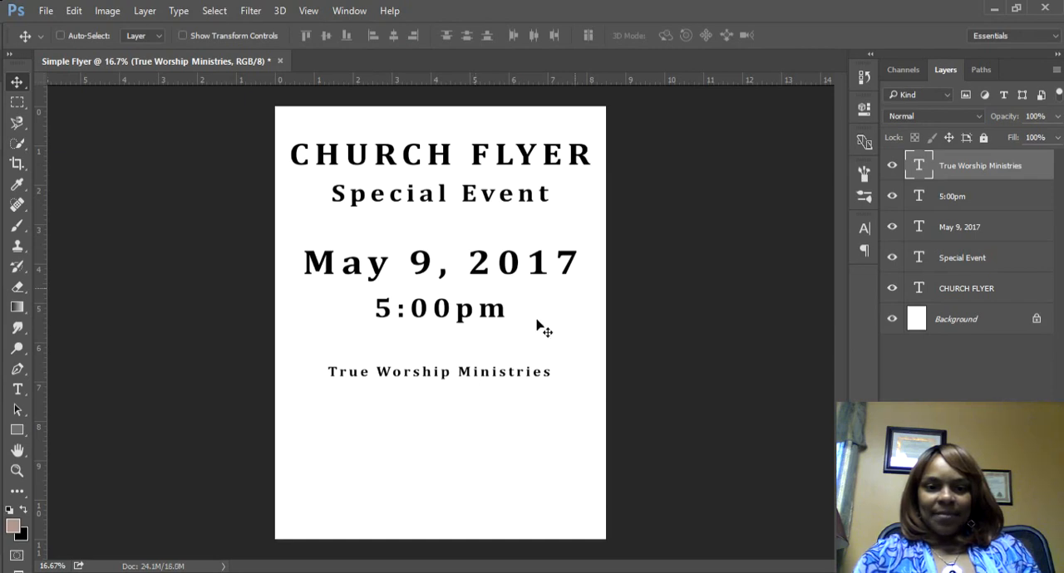
Step: Add a two-line text block with the church's street address, city, state and ZIP code below True Worship Ministries
{"action": "left_click", "coordinate": [18, 393]}
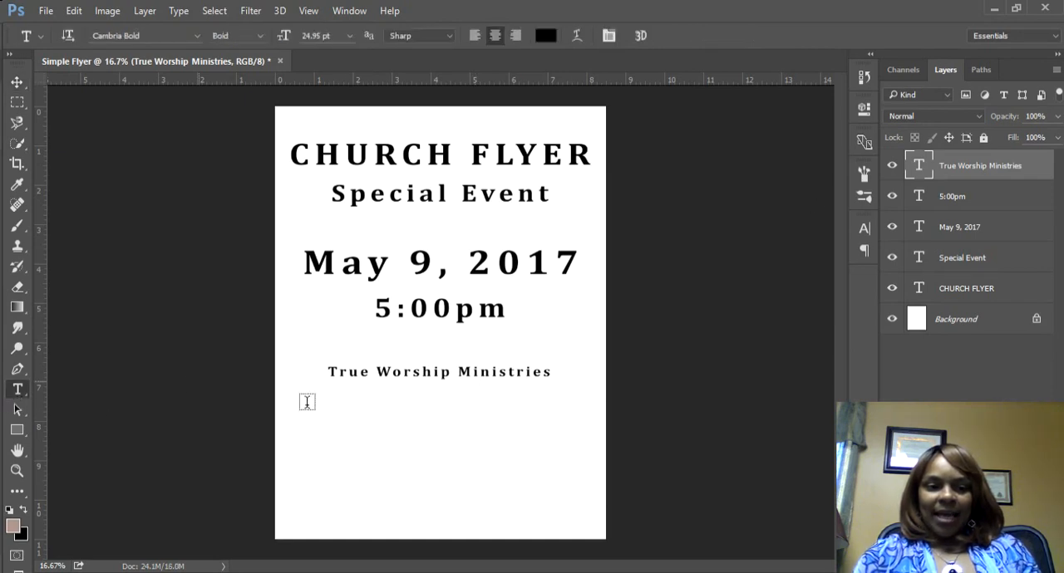
{"action": "left_click", "coordinate": [336, 401]}
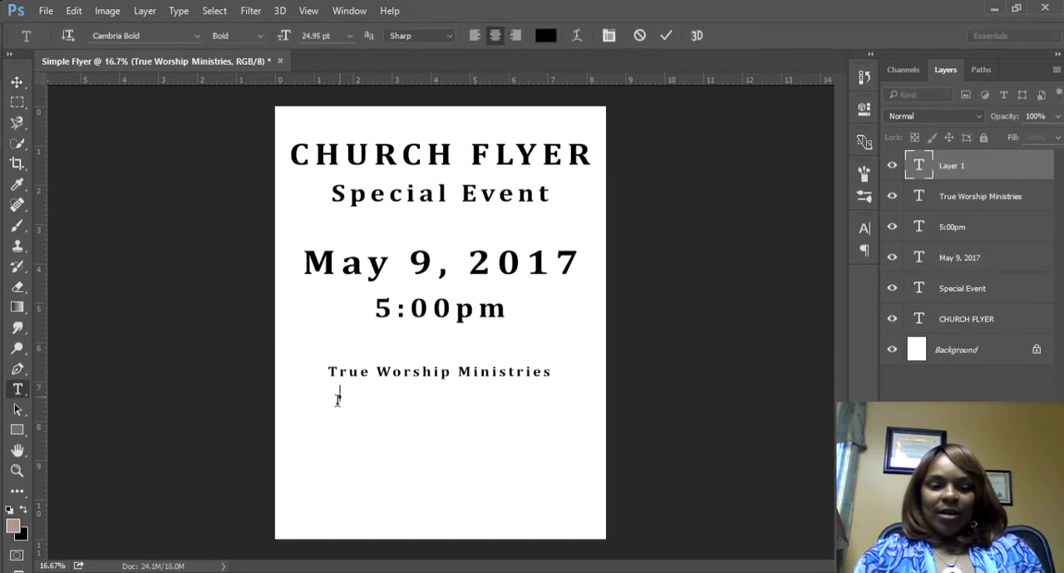
{"action": "type", "text": "2125 "}
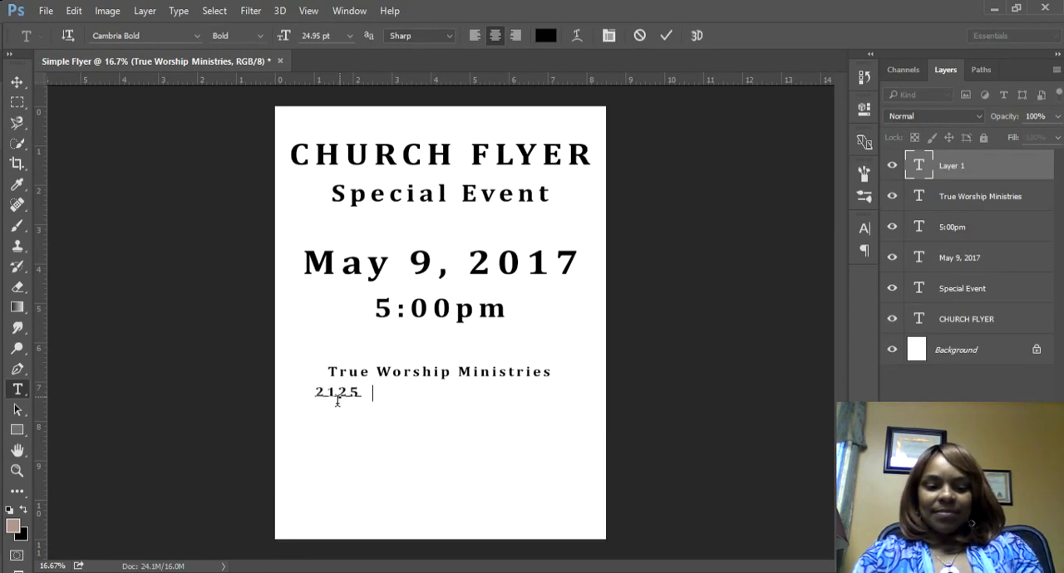
{"action": "type", "text": "NC Hwy "}
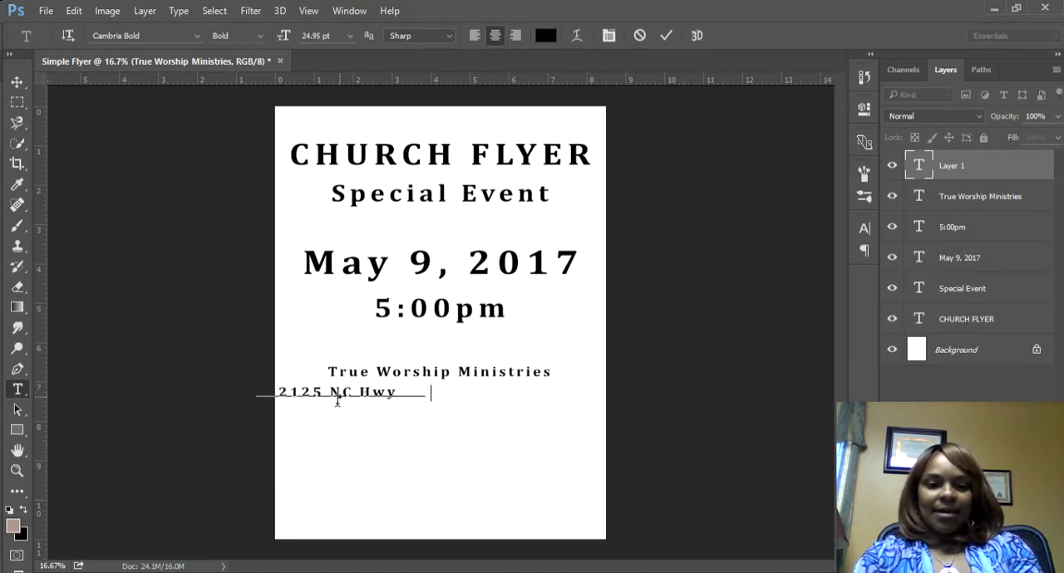
{"action": "type", "text": "24/27"}
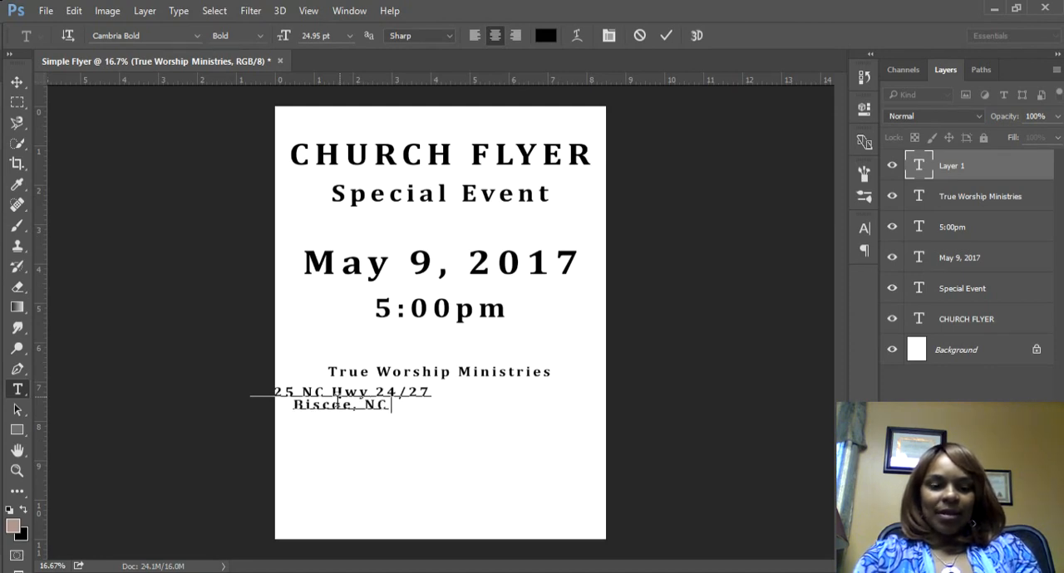
{"action": "type", "text": " 27209"}
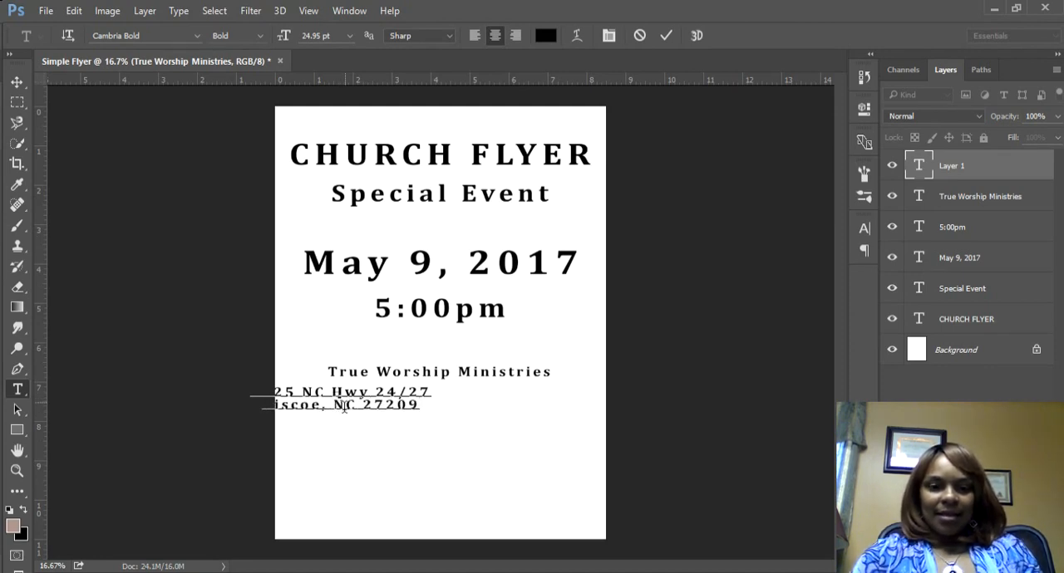
Step: Move the address block to the page centre, leaving a small gap beneath True Worship Ministries
{"action": "left_click_drag", "start_coordinate": [380, 473], "coordinate": [465, 470]}
{"action": "left_click", "coordinate": [17, 81]}
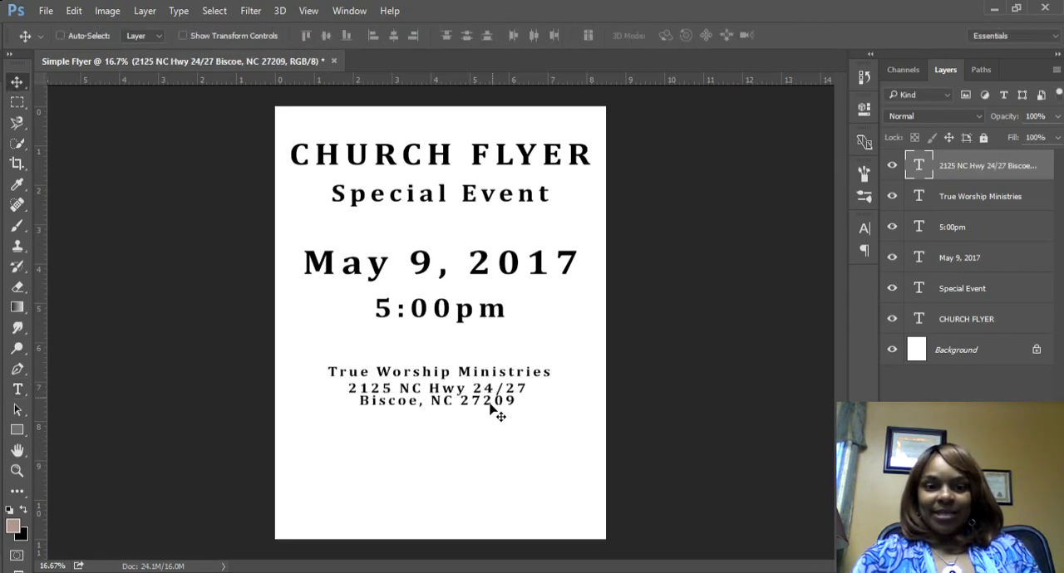
{"action": "left_click_drag", "start_coordinate": [490, 405], "coordinate": [492, 412]}
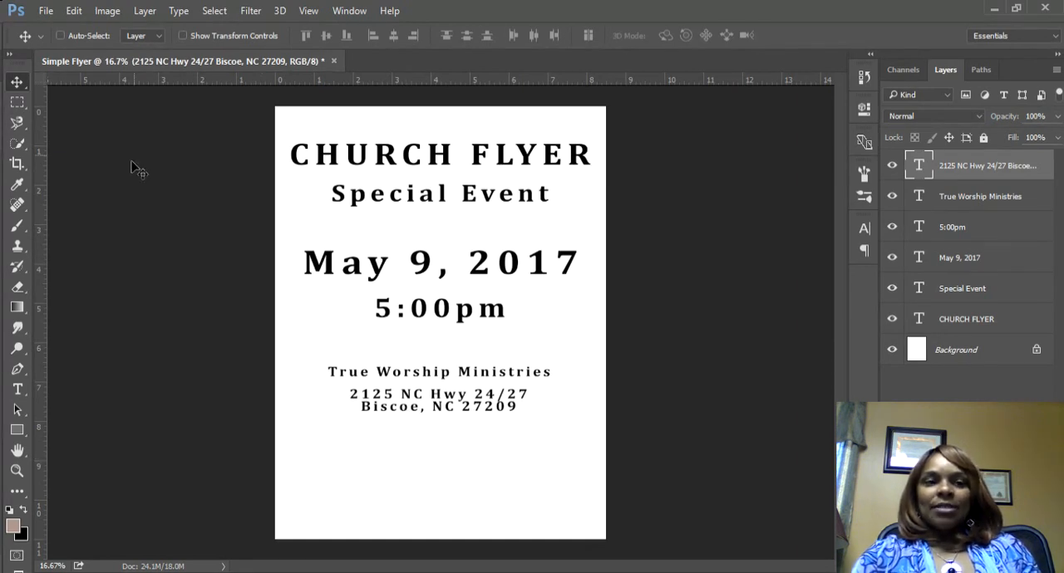
Step: Start placing an embedded image and browse to the Background folder in Pictures
{"action": "left_click", "coordinate": [43, 12]}
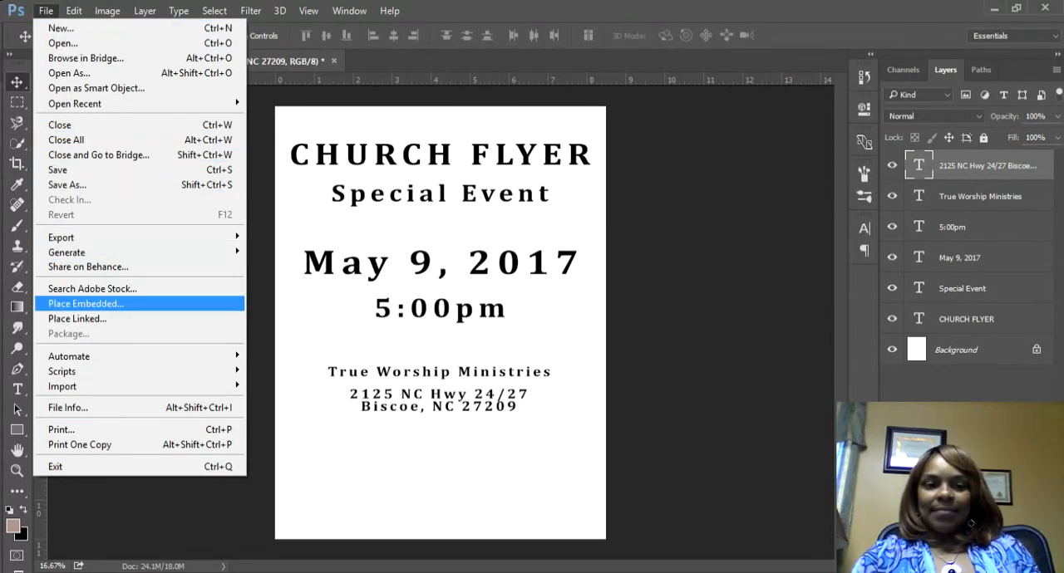
{"action": "left_click", "coordinate": [86, 304]}
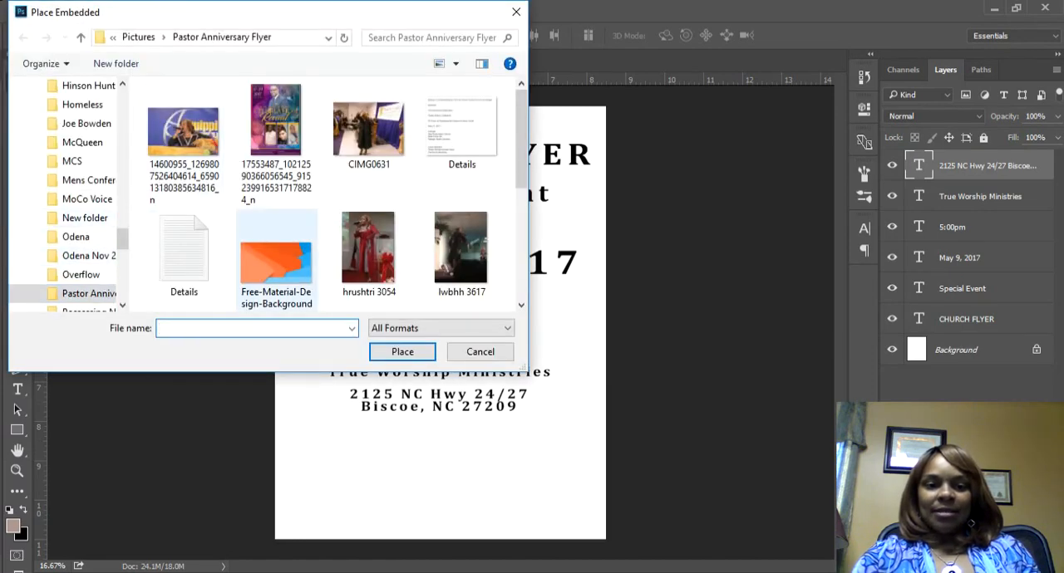
{"action": "left_click", "coordinate": [275, 262]}
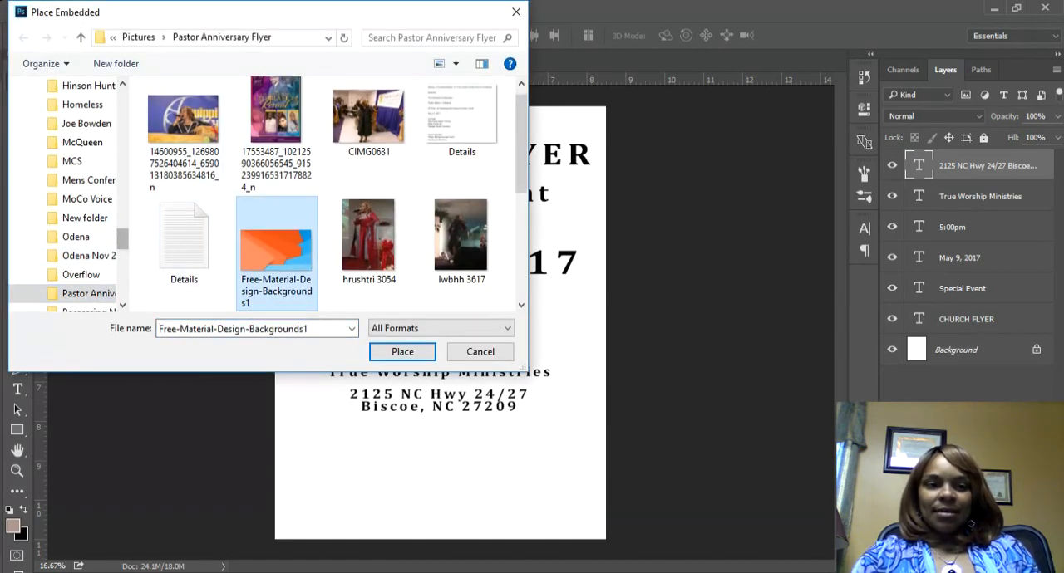
{"action": "scroll", "coordinate": [67, 195], "scroll_direction": "up", "scroll_amount": 4}
{"action": "scroll", "coordinate": [67, 195], "scroll_direction": "down", "scroll_amount": 2}
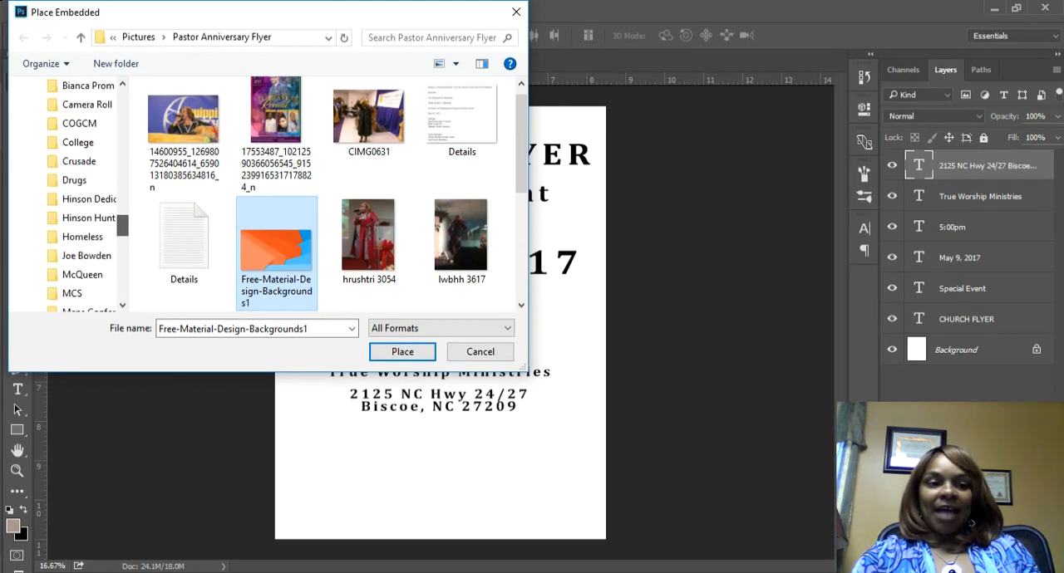
{"action": "scroll", "coordinate": [83, 199], "scroll_direction": "up", "scroll_amount": 5}
{"action": "scroll", "coordinate": [83, 200], "scroll_direction": "down", "scroll_amount": 2}
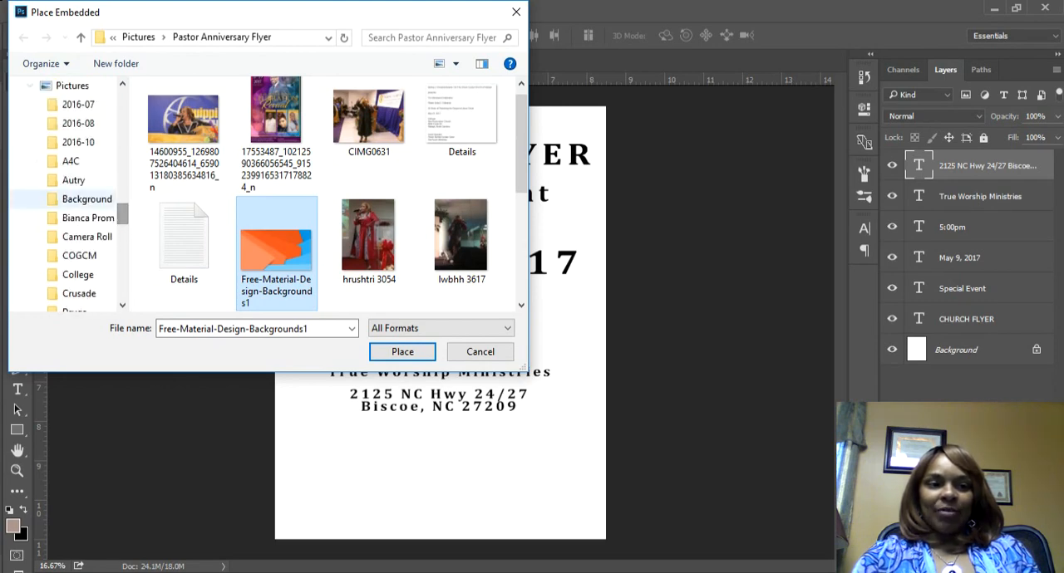
{"action": "left_click", "coordinate": [86, 199]}
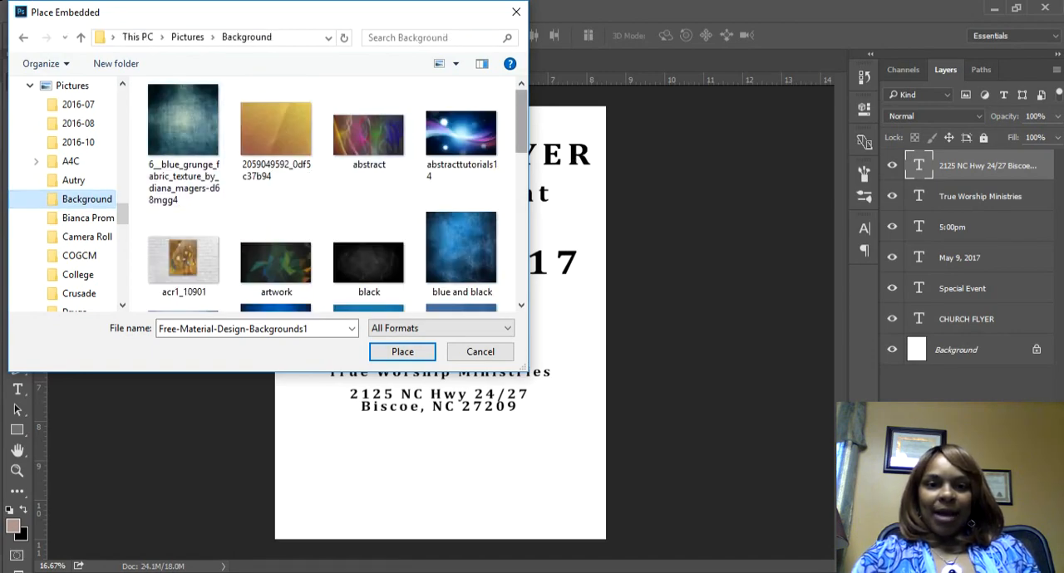
Step: Place the blue Wall texture image from the Background folder into the flyer
{"action": "scroll", "coordinate": [366, 112], "scroll_direction": "down", "scroll_amount": 1}
{"action": "scroll", "coordinate": [366, 113], "scroll_direction": "up", "scroll_amount": 1}
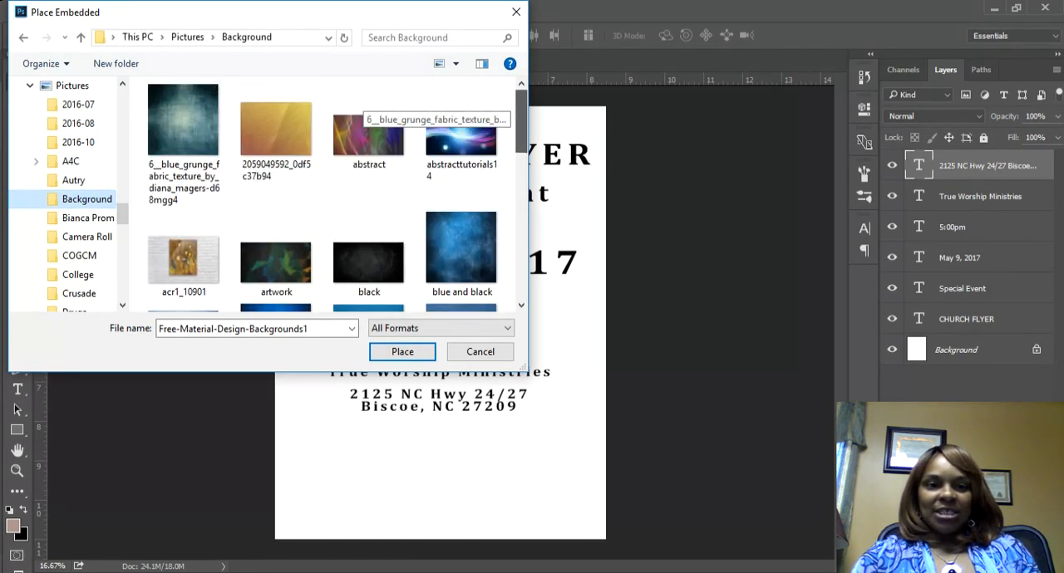
{"action": "left_click_drag", "start_coordinate": [522, 124], "coordinate": [538, 278]}
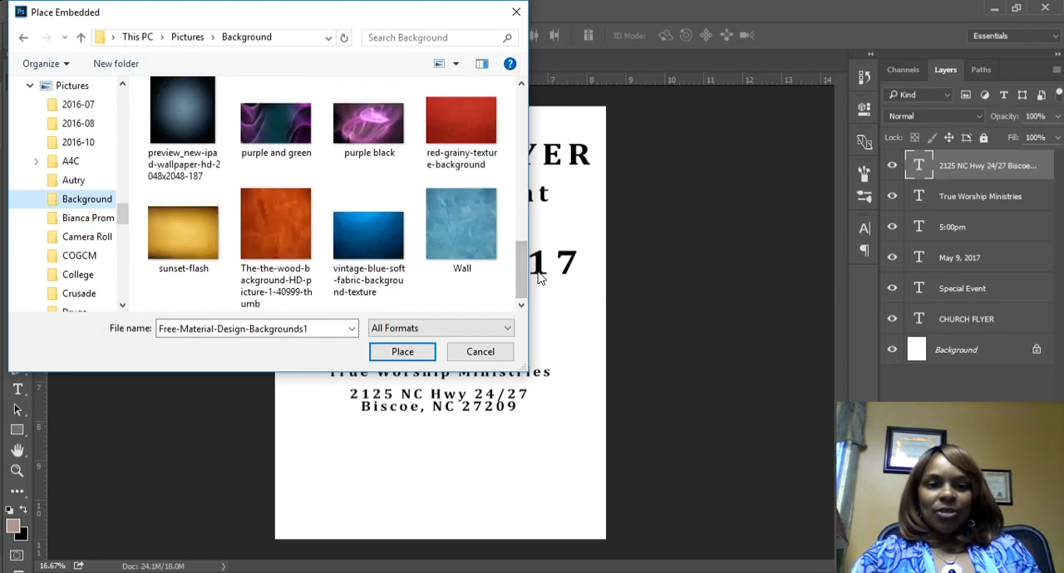
{"action": "left_click", "coordinate": [461, 224]}
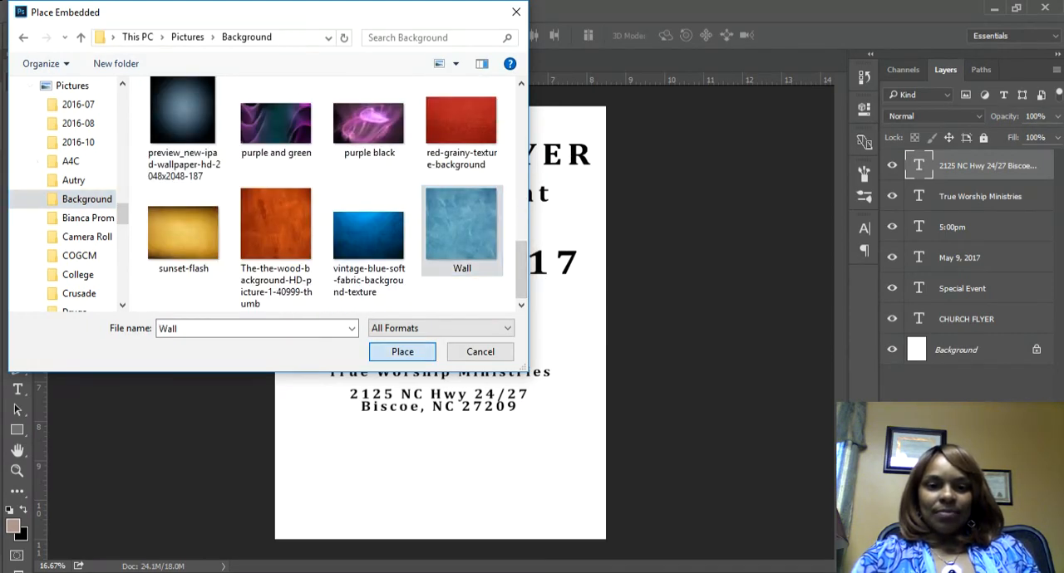
{"action": "left_click", "coordinate": [402, 351]}
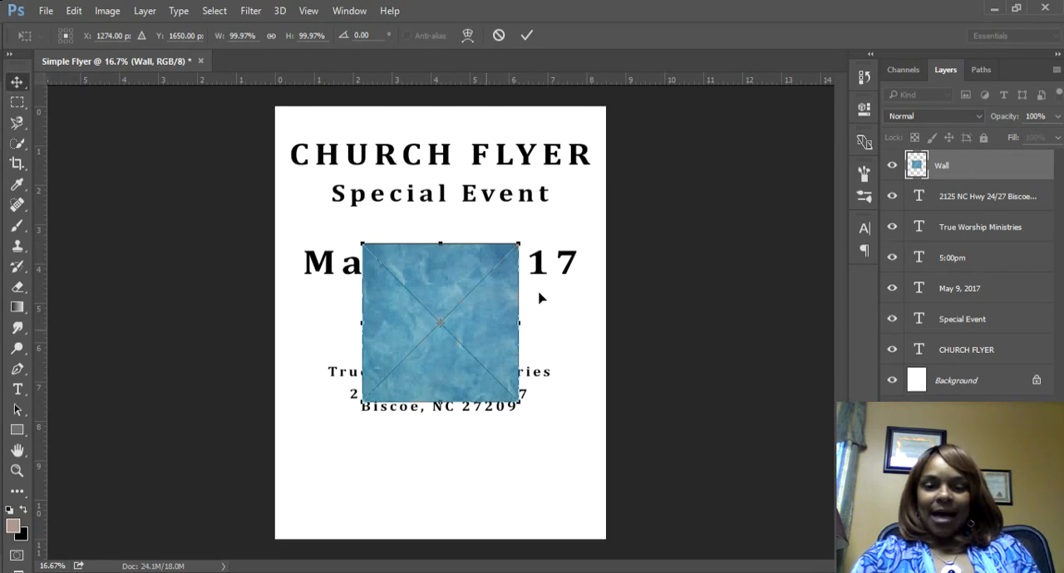
{"action": "key", "text": "Return"}
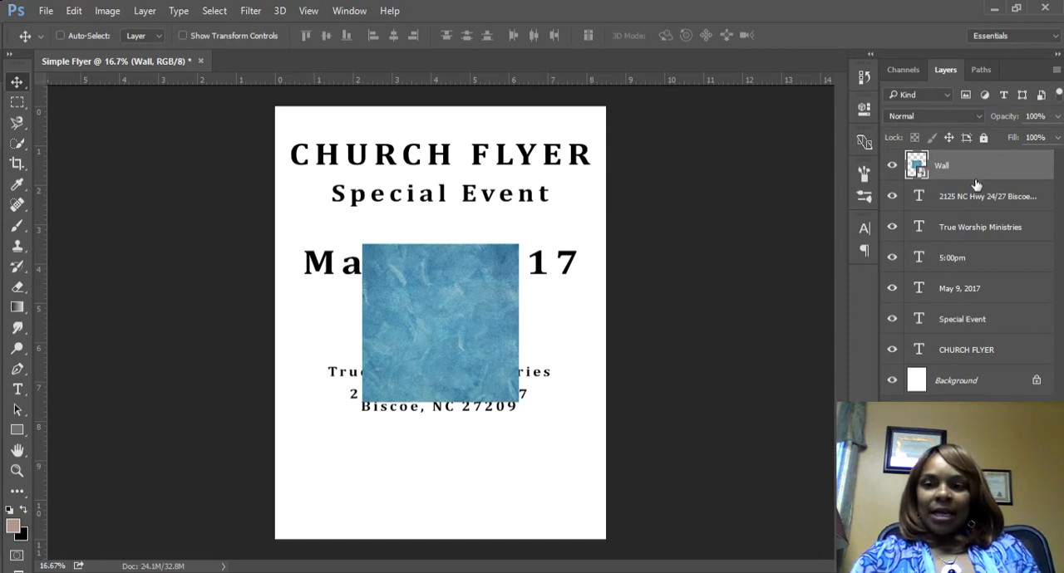
Step: Move the Wall layer beneath all the text layers and stretch it to cover the whole page
{"action": "left_click_drag", "start_coordinate": [976, 183], "coordinate": [982, 370]}
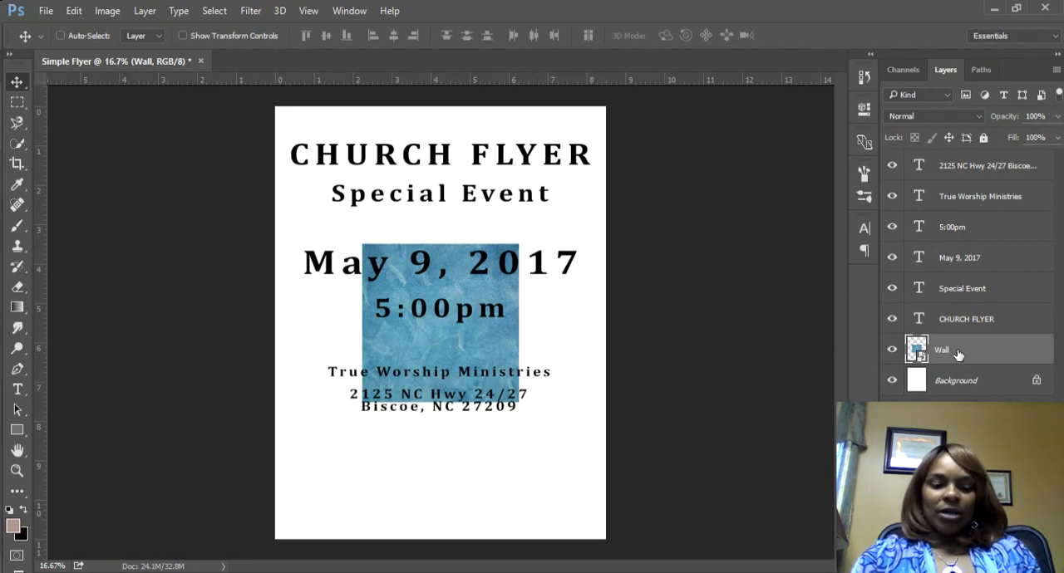
{"action": "key", "text": "ctrl+t"}
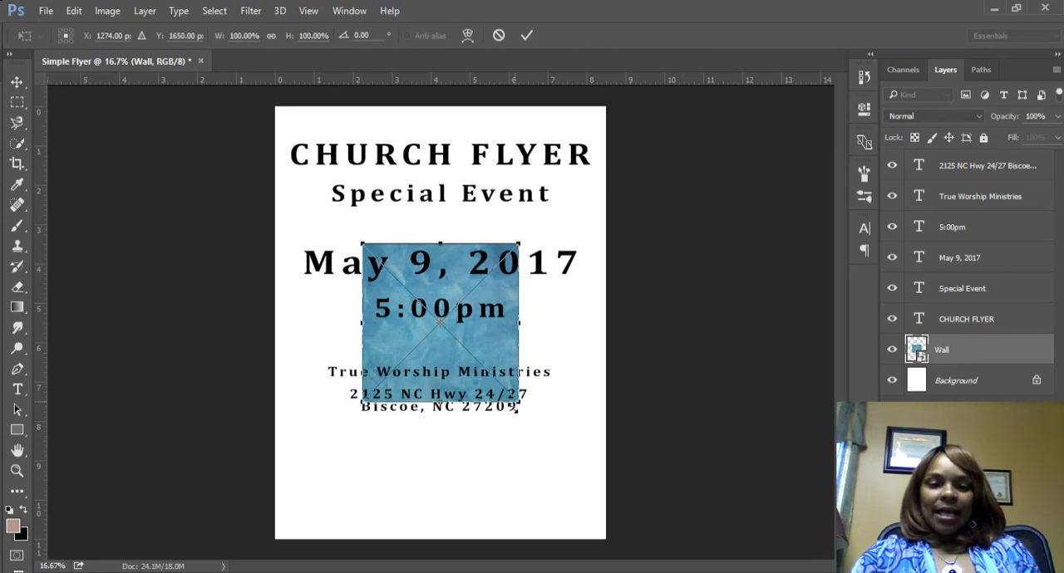
{"action": "left_click_drag", "start_coordinate": [515, 406], "coordinate": [605, 540]}
{"action": "left_click_drag", "start_coordinate": [362, 247], "coordinate": [274, 109]}
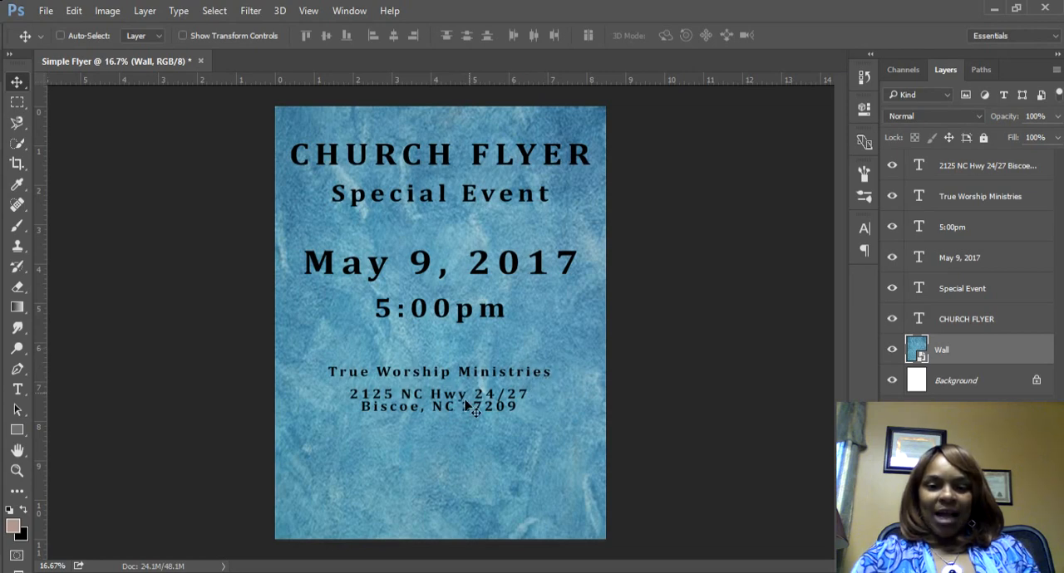
Step: Move the address block to the bottom of the page and set True Worship Ministries directly above it
{"action": "left_click", "coordinate": [918, 170]}
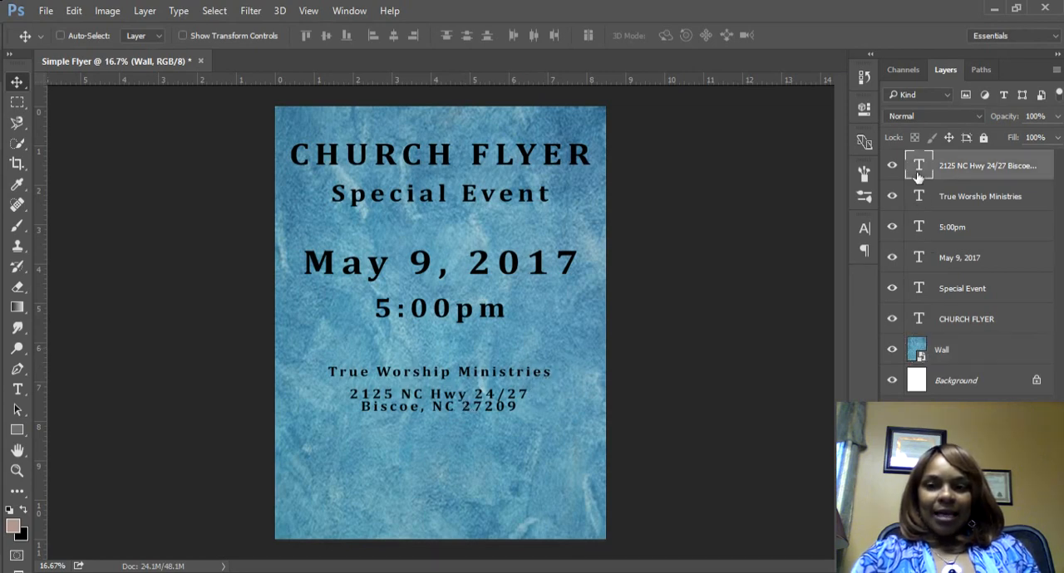
{"action": "left_click_drag", "start_coordinate": [480, 422], "coordinate": [487, 531]}
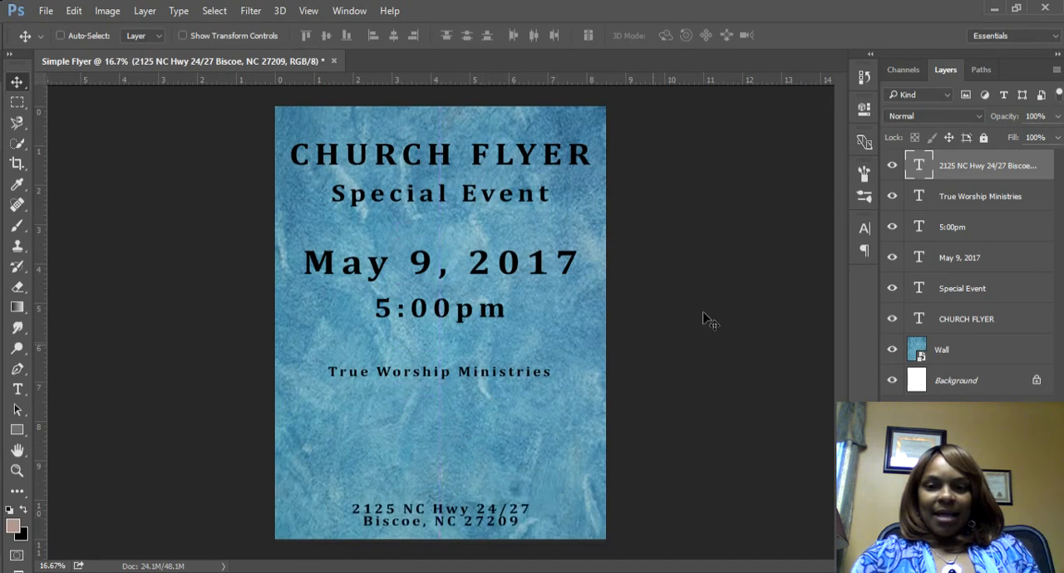
{"action": "left_click", "coordinate": [917, 197]}
{"action": "left_click_drag", "start_coordinate": [538, 415], "coordinate": [536, 497]}
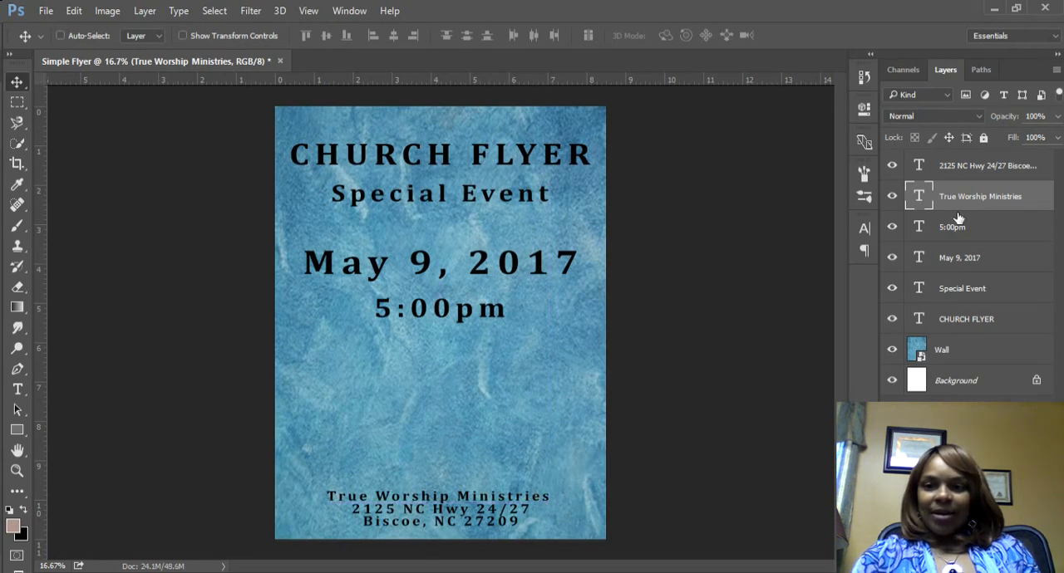
Step: Move the 5:00pm and May 9, 2017 lines down to the lower half of the page, keeping the date above the time
{"action": "left_click", "coordinate": [918, 237]}
{"action": "left_click_drag", "start_coordinate": [491, 326], "coordinate": [486, 427]}
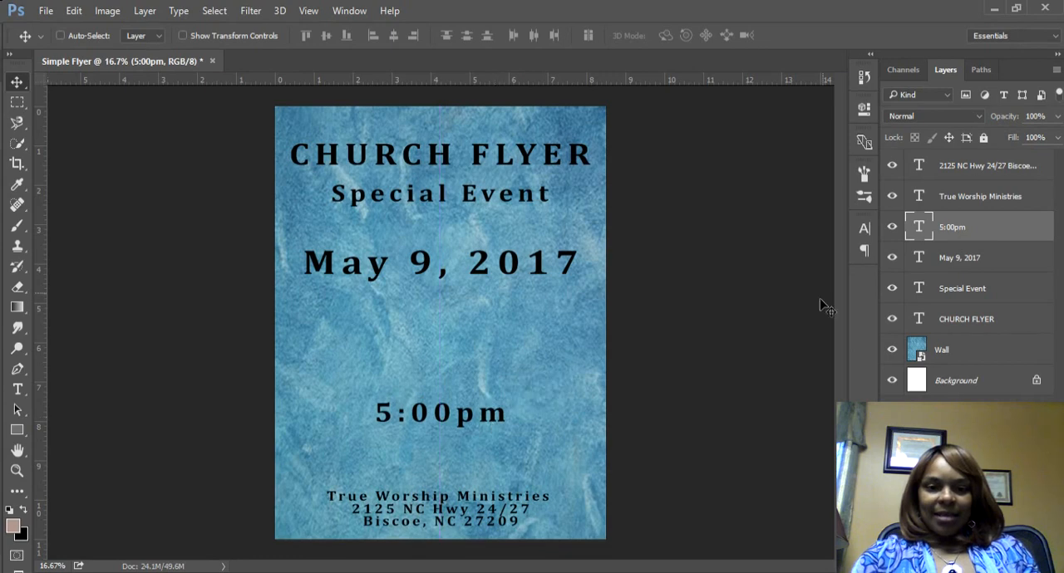
{"action": "left_click", "coordinate": [911, 262]}
{"action": "left_click_drag", "start_coordinate": [520, 281], "coordinate": [515, 386]}
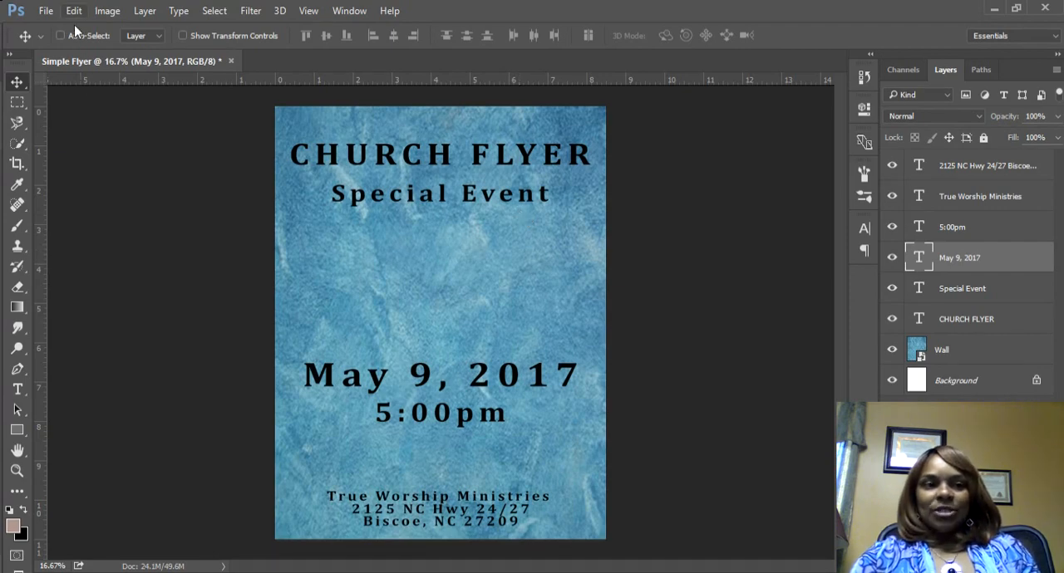
Step: Place the embedded image blue_mountains_dual_monitor-other from the Possessing Nations folder and position it between Special Event and the date
{"action": "left_click", "coordinate": [45, 11]}
{"action": "left_click", "coordinate": [92, 304]}
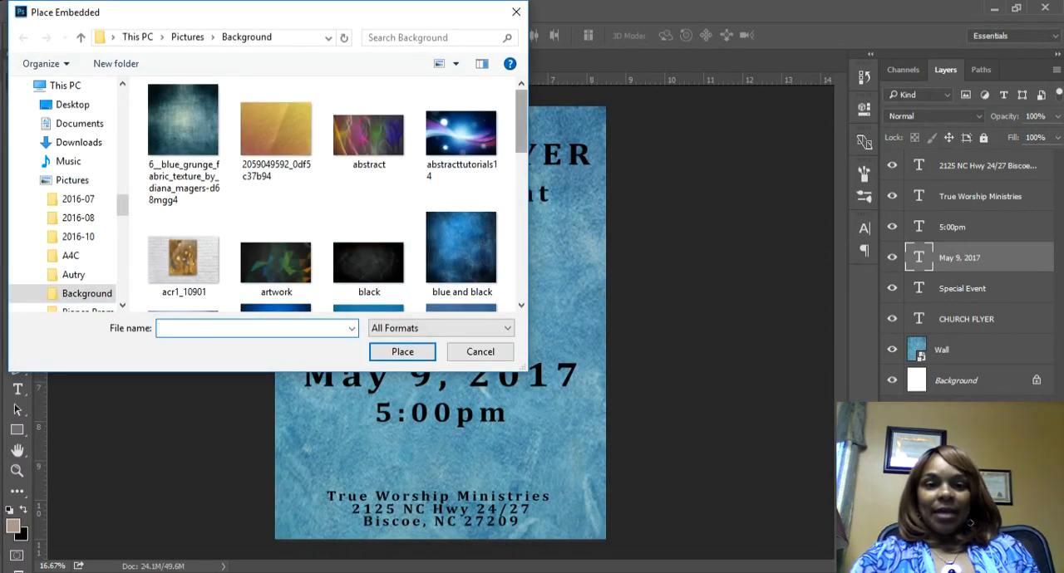
{"action": "scroll", "coordinate": [68, 207], "scroll_direction": "down", "scroll_amount": 2}
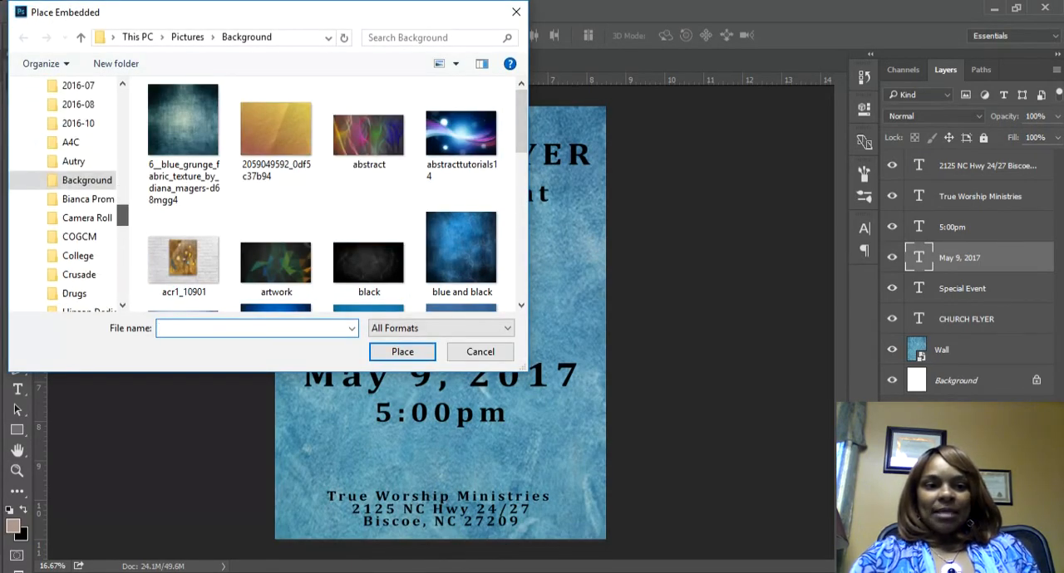
{"action": "scroll", "coordinate": [68, 199], "scroll_direction": "down", "scroll_amount": 5}
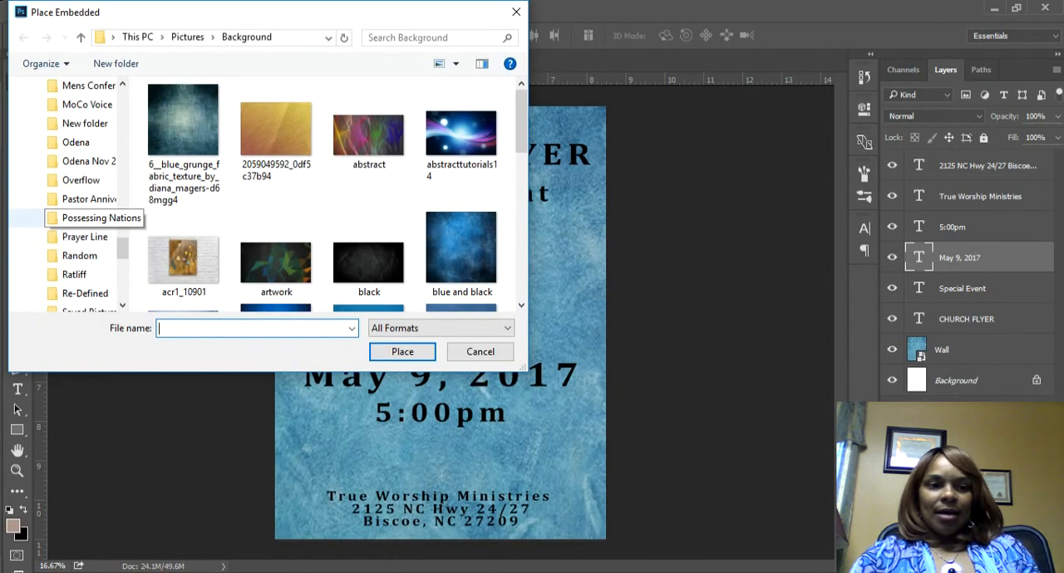
{"action": "left_click", "coordinate": [83, 218]}
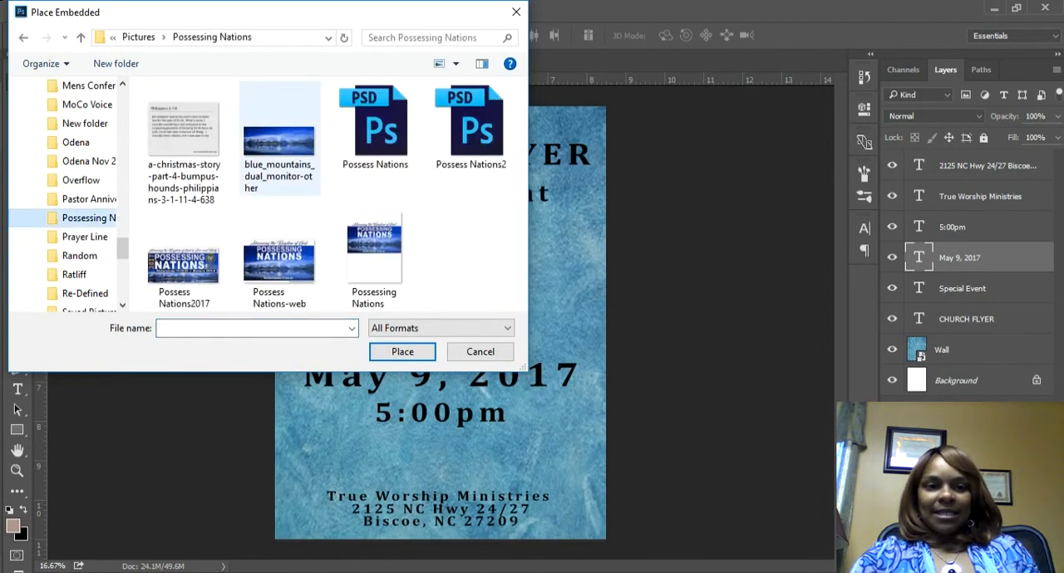
{"action": "left_click", "coordinate": [279, 141]}
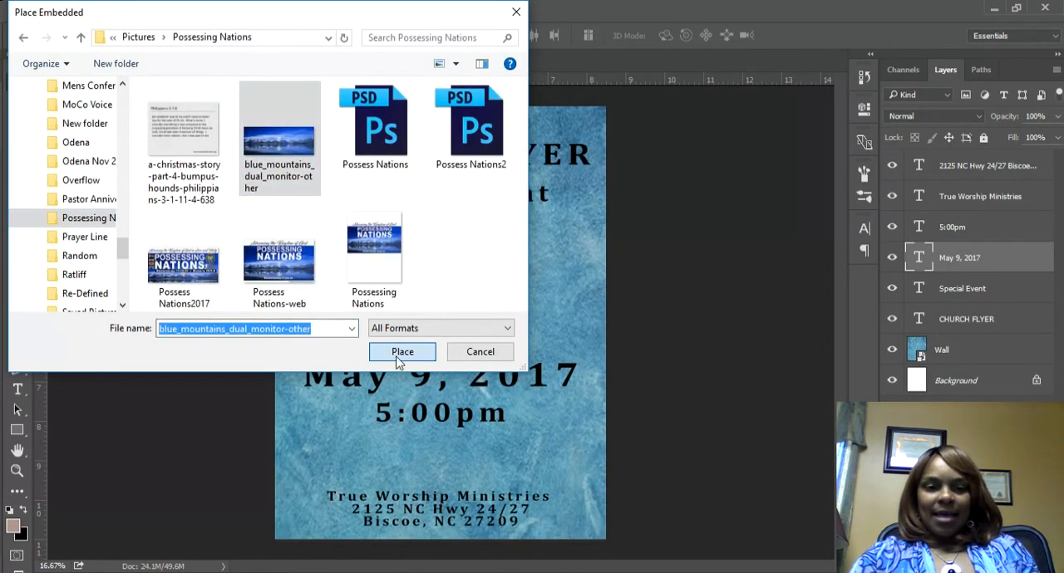
{"action": "left_click", "coordinate": [397, 352]}
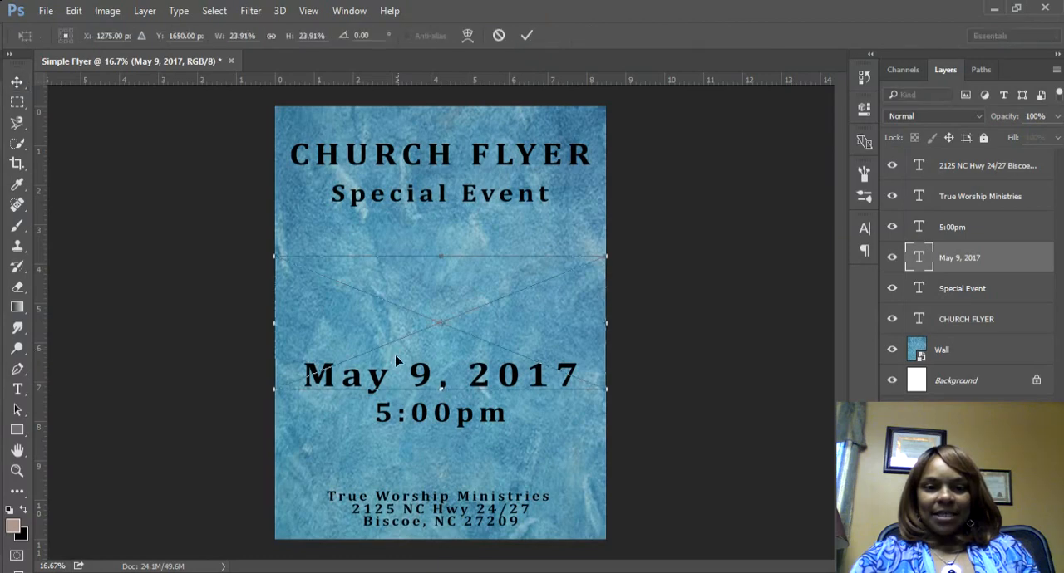
{"action": "left_click_drag", "start_coordinate": [550, 321], "coordinate": [554, 299]}
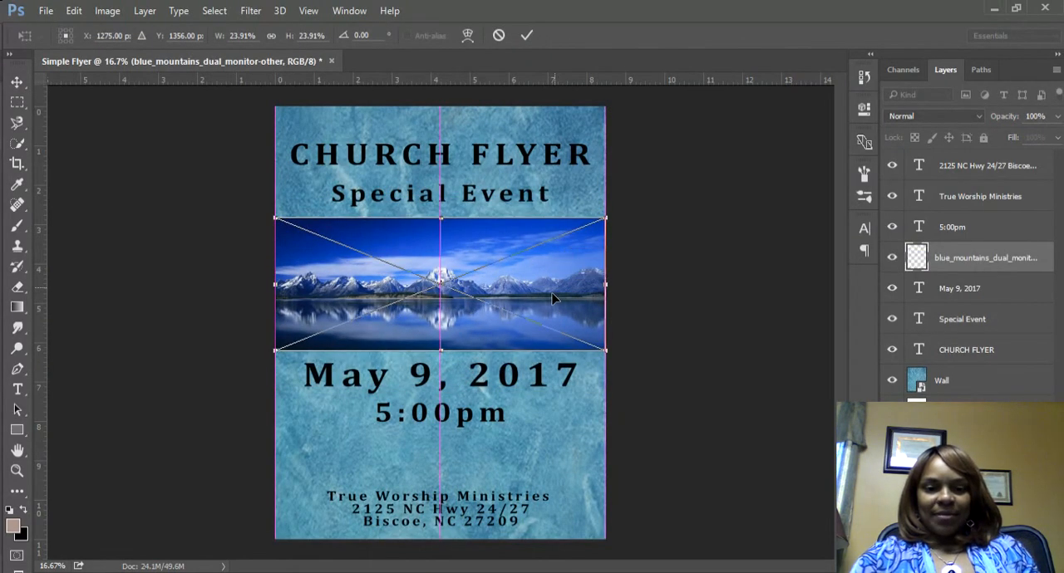
{"action": "key", "text": "Return"}
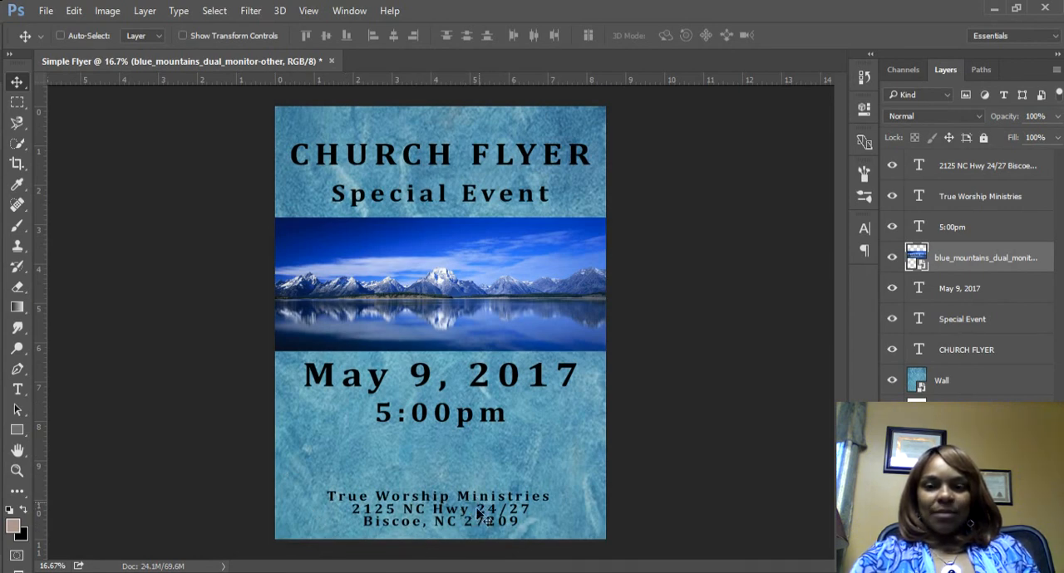
Step: Draw a rectangle about 2628 by 450 px behind the church name and address at the page bottom and fill it white
{"action": "left_click", "coordinate": [17, 431]}
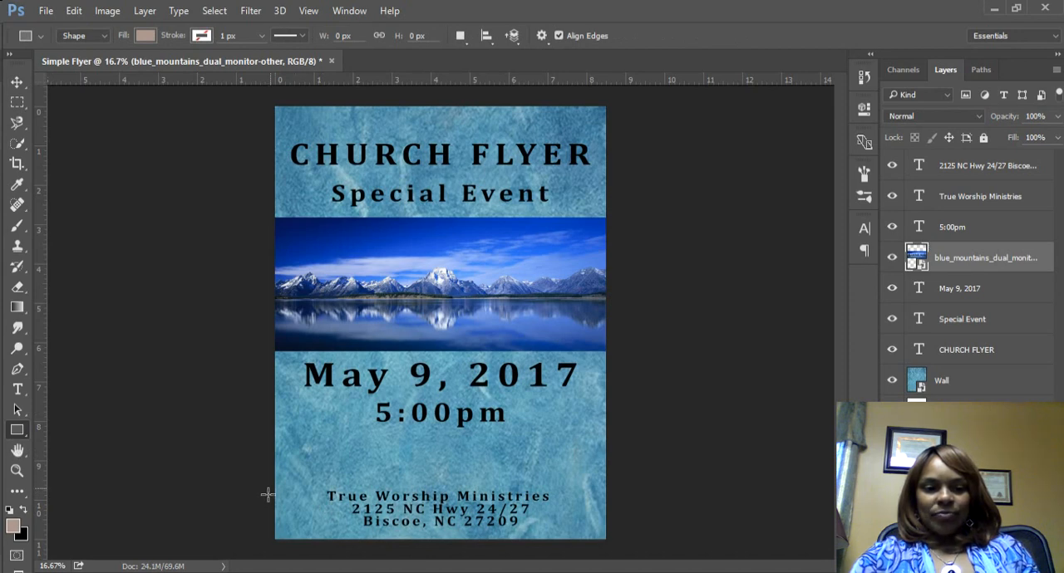
{"action": "left_click_drag", "start_coordinate": [270, 485], "coordinate": [609, 546]}
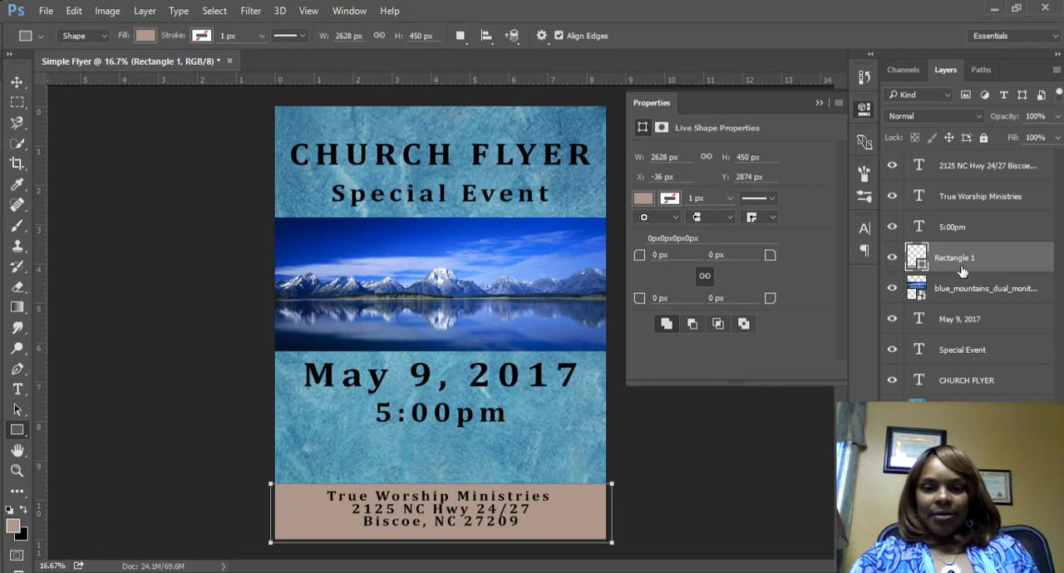
{"action": "left_click", "coordinate": [144, 39]}
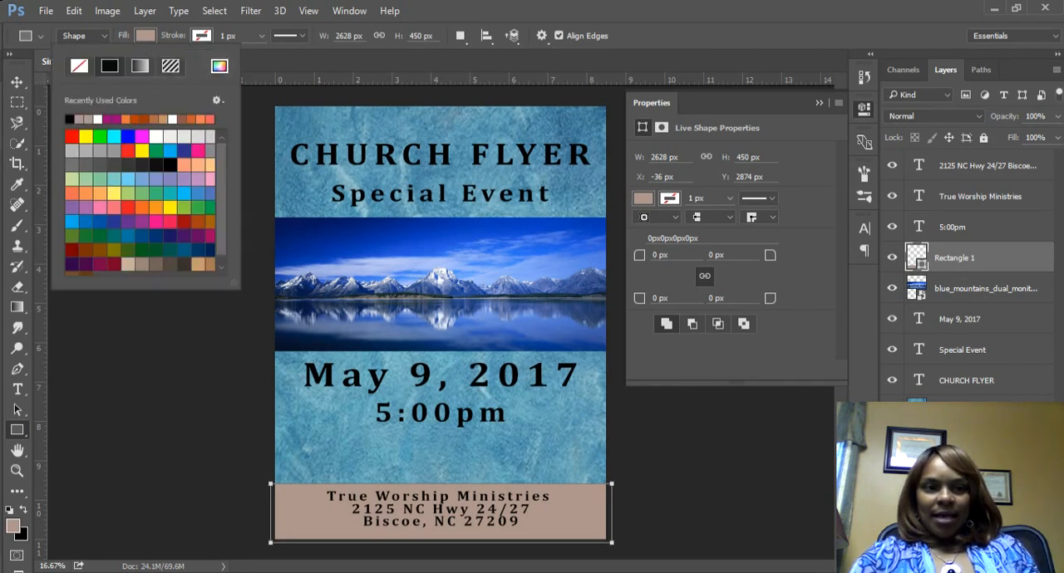
{"action": "left_click", "coordinate": [156, 136]}
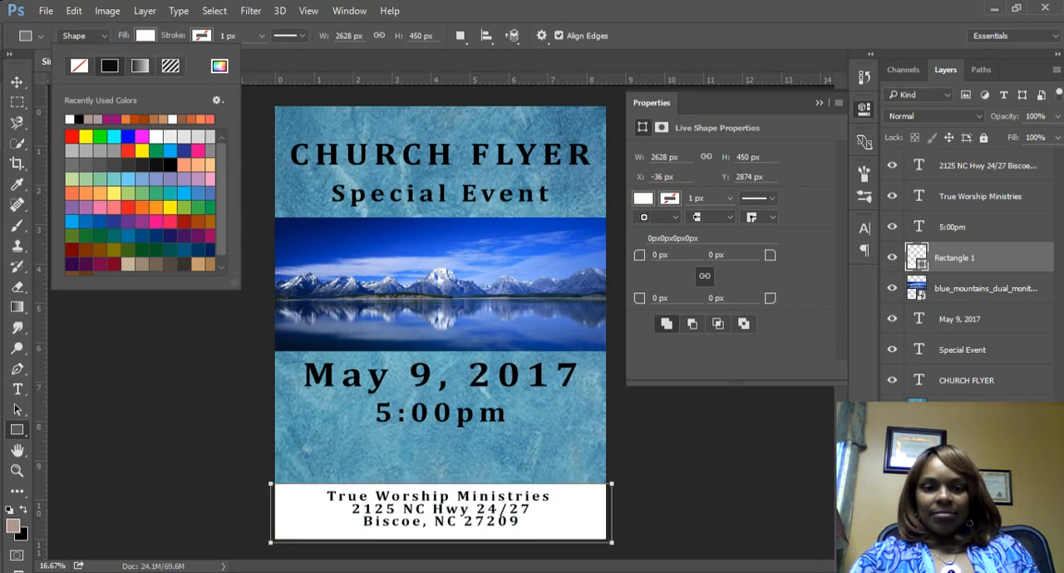
{"action": "left_click", "coordinate": [16, 82]}
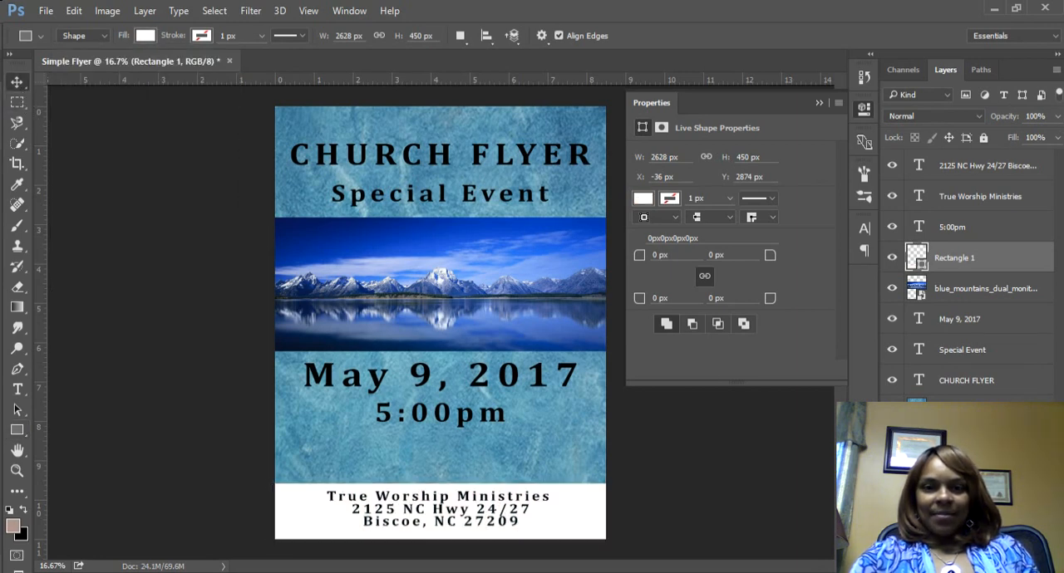
{"action": "left_click", "coordinate": [818, 104]}
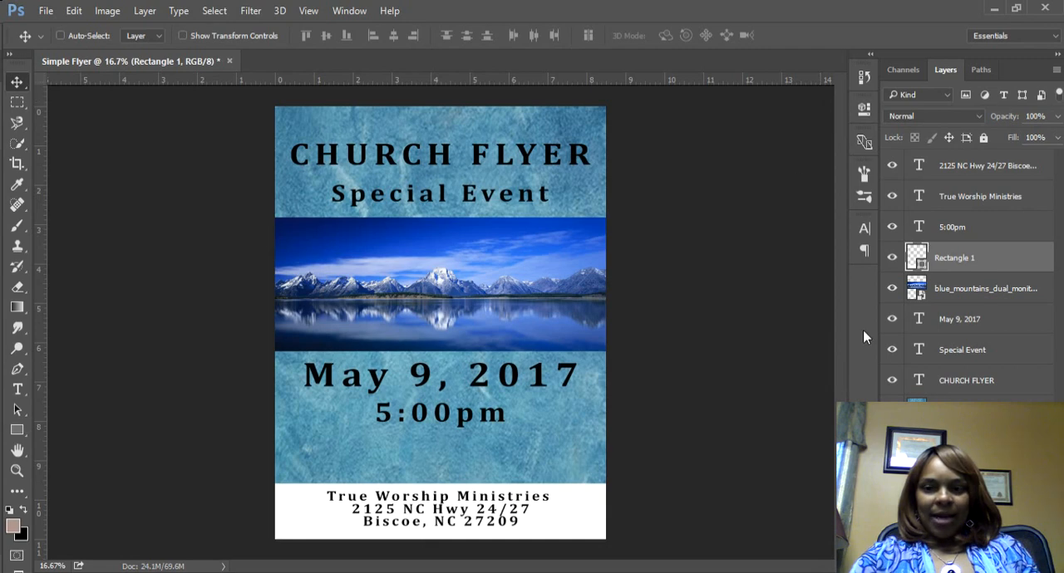
Step: Move the address block slightly down within the white band to leave a gap below the church name
{"action": "left_click", "coordinate": [964, 200]}
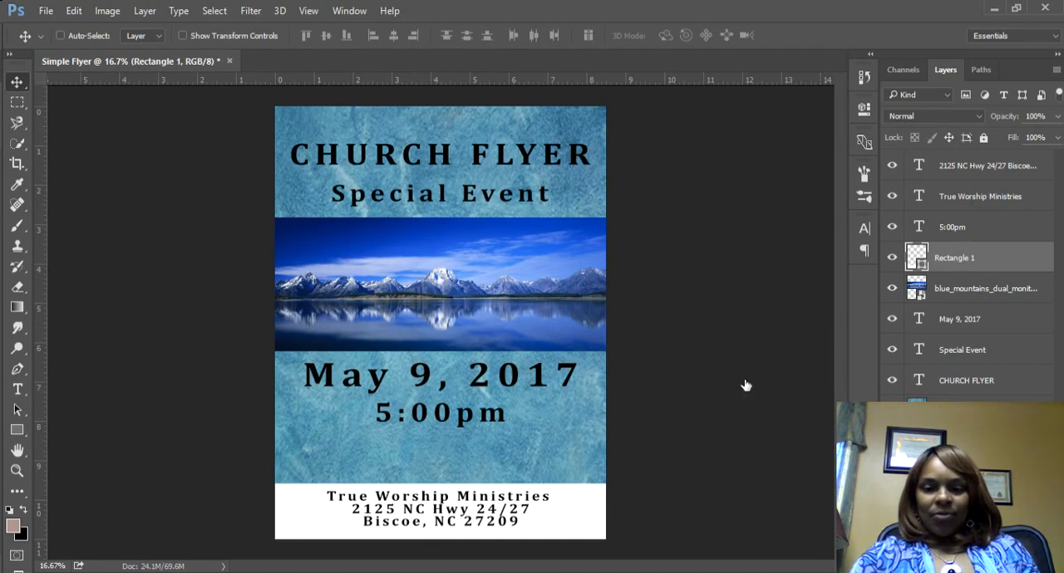
{"action": "left_click", "coordinate": [947, 170]}
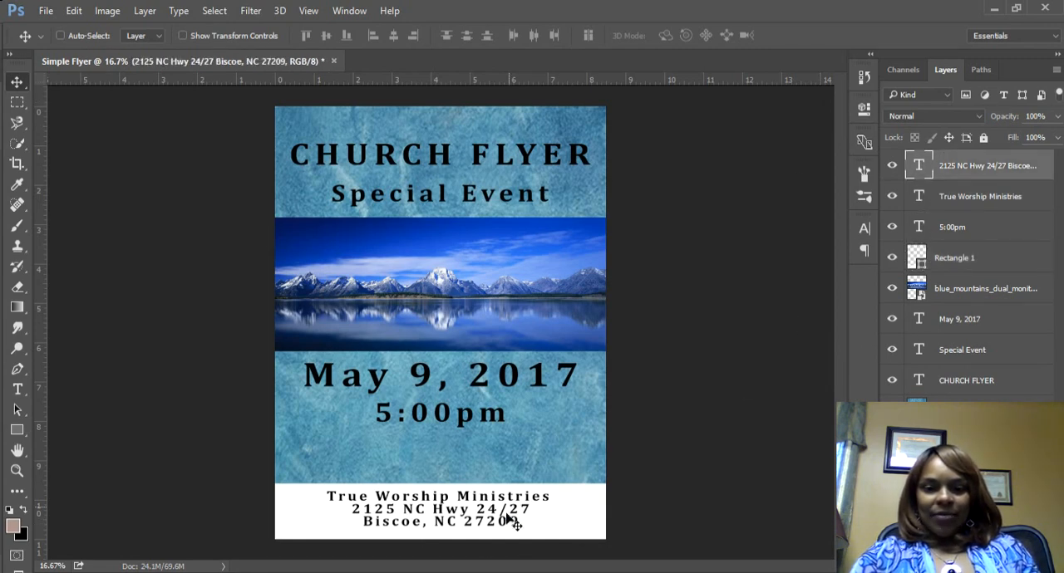
{"action": "mouse_move", "coordinate": [508, 522]}
{"action": "left_mouse_down"}
{"action": "mouse_move", "coordinate": [508, 533]}
{"action": "mouse_move", "coordinate": [506, 516]}
{"action": "left_mouse_up"}
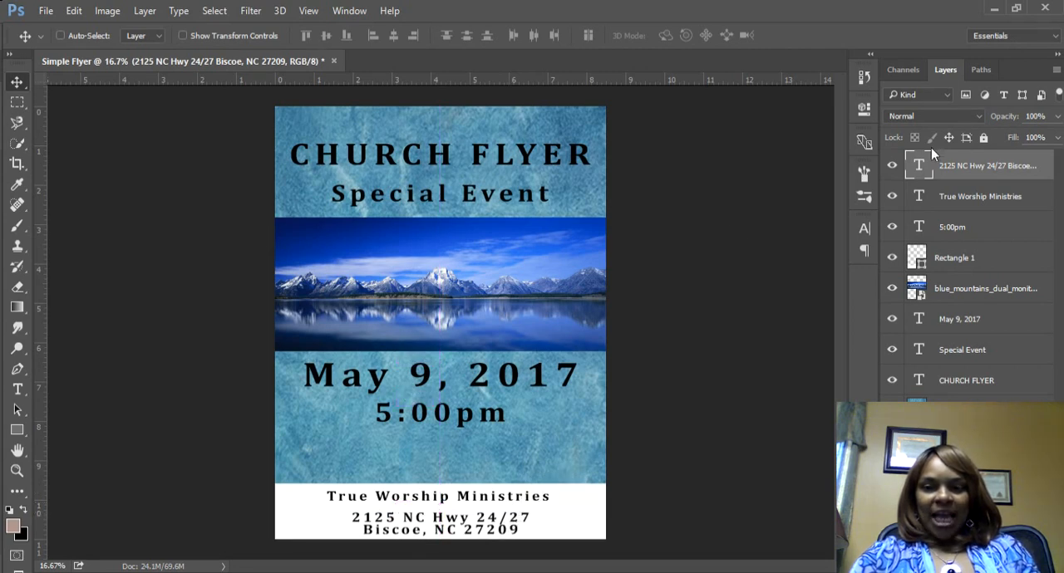
Step: Set True Worship Ministries in Blacksword Regular at 34.95 pt and shift it slightly down above the address
{"action": "double_click", "coordinate": [917, 199]}
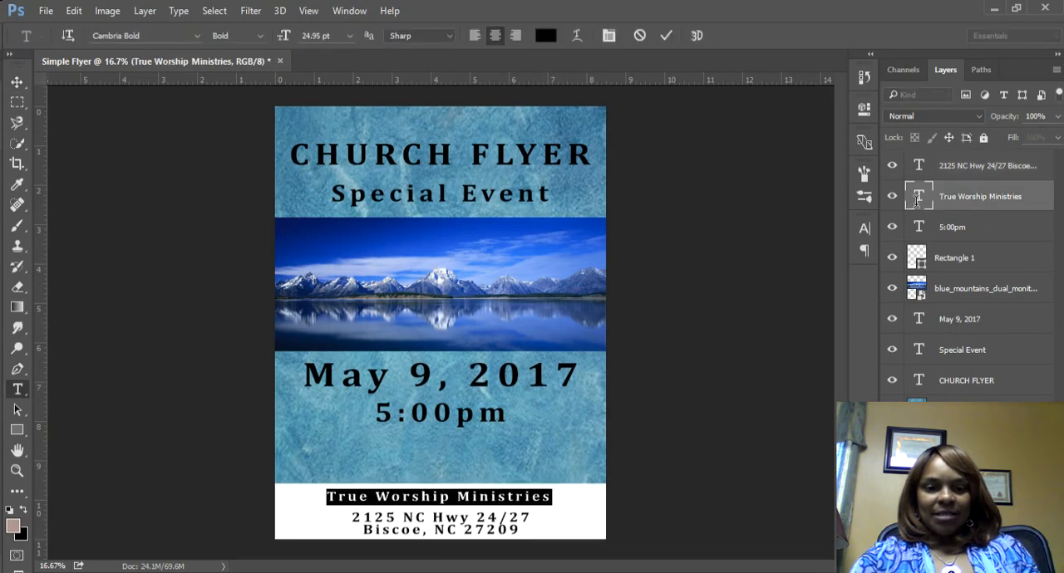
{"action": "left_click", "coordinate": [197, 37]}
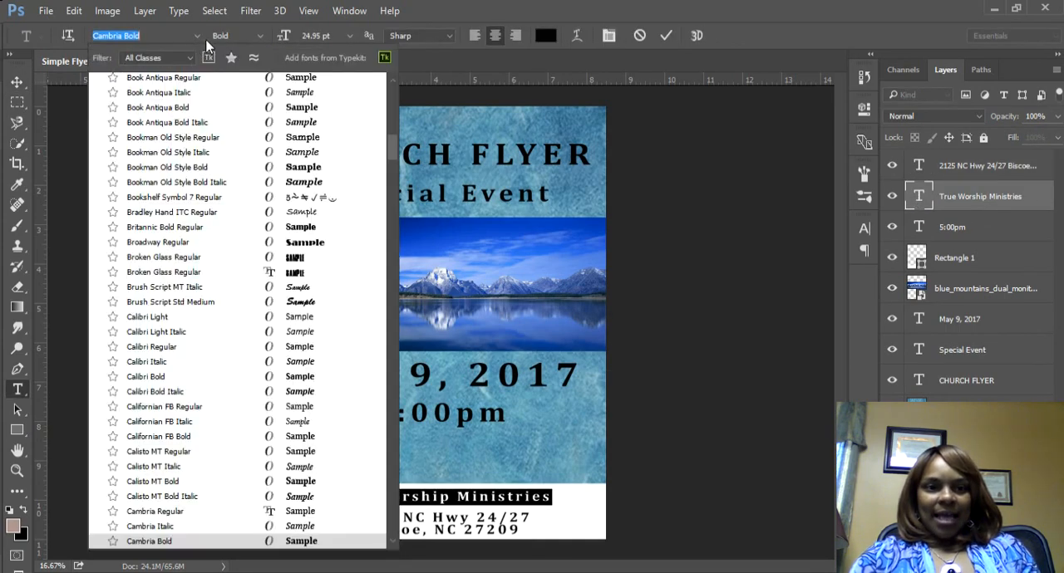
{"action": "scroll", "coordinate": [237, 80], "scroll_direction": "up", "scroll_amount": 10}
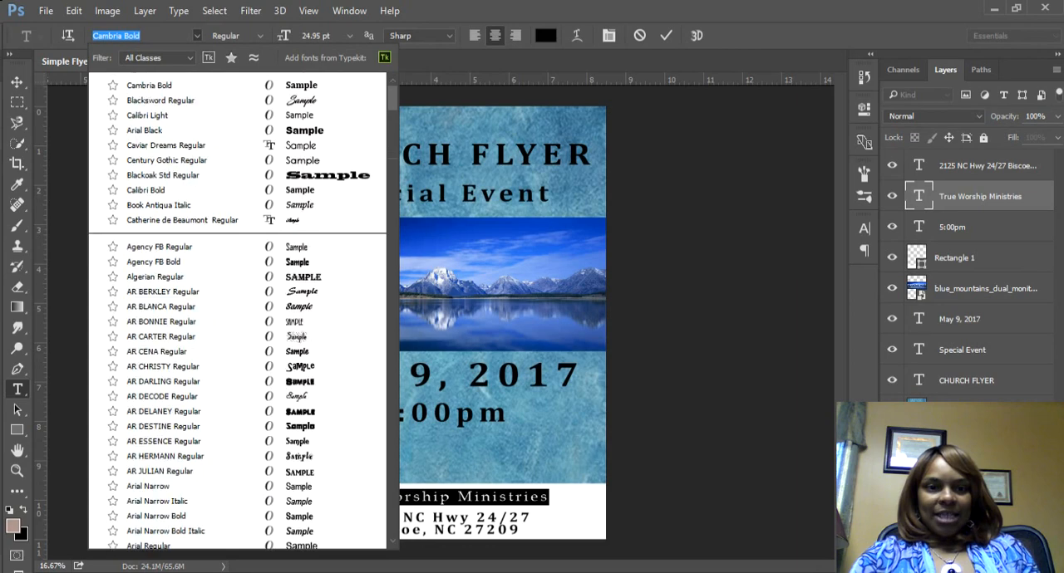
{"action": "left_click", "coordinate": [160, 99]}
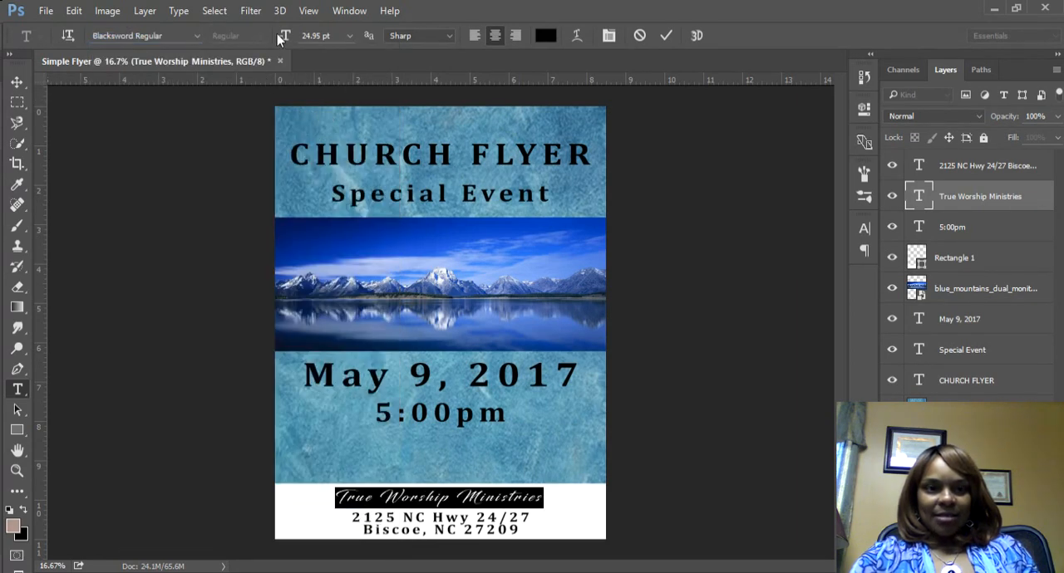
{"action": "left_click_drag", "start_coordinate": [277, 34], "coordinate": [282, 41]}
{"action": "left_click", "coordinate": [23, 85]}
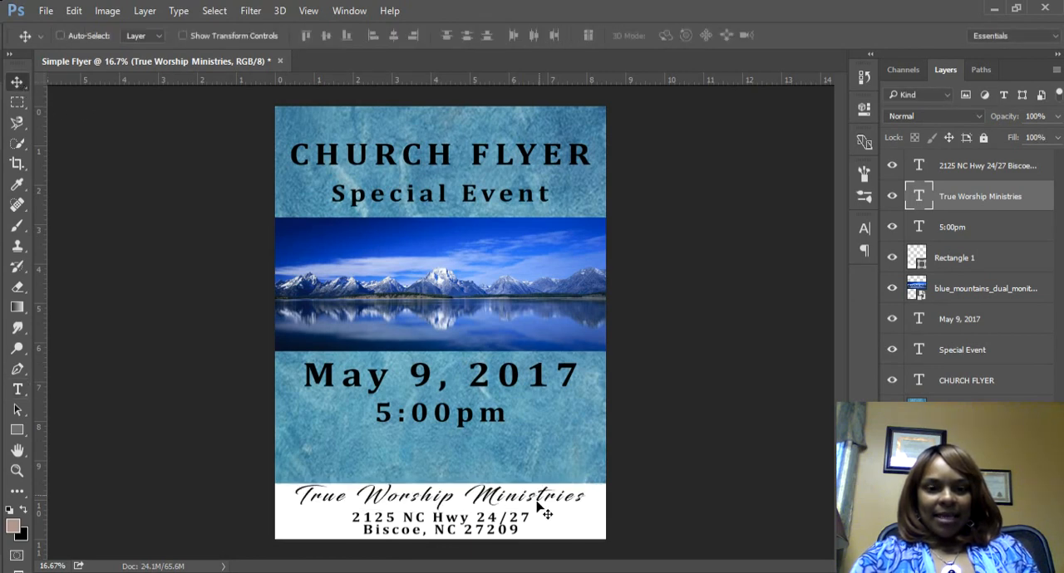
{"action": "left_click_drag", "start_coordinate": [545, 514], "coordinate": [545, 517]}
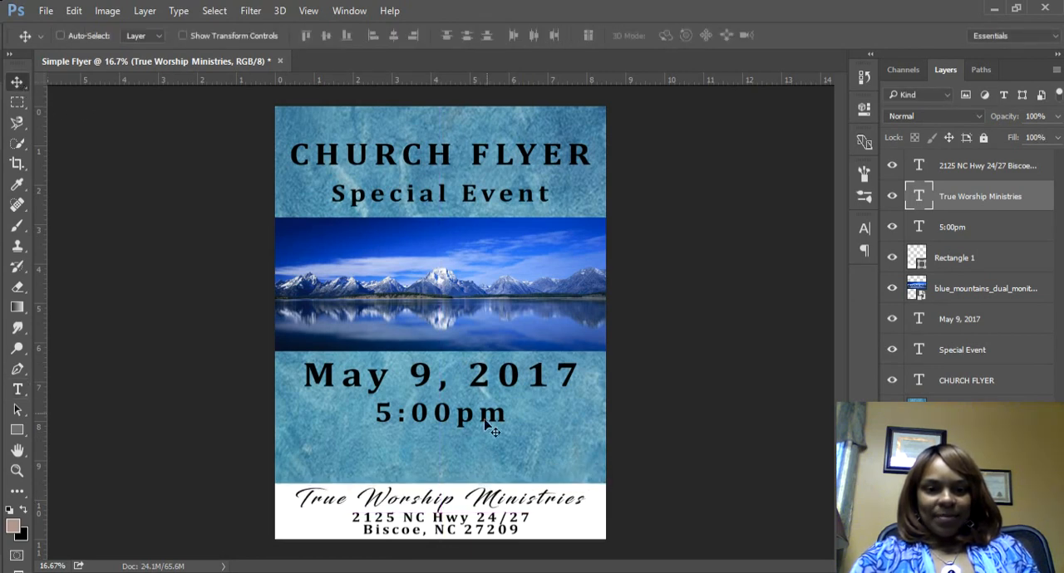
Step: Add the text "Psalm 23 The Lord is my Shepherd, I shall not want." in the space below the 5:00pm line
{"action": "left_click", "coordinate": [16, 395]}
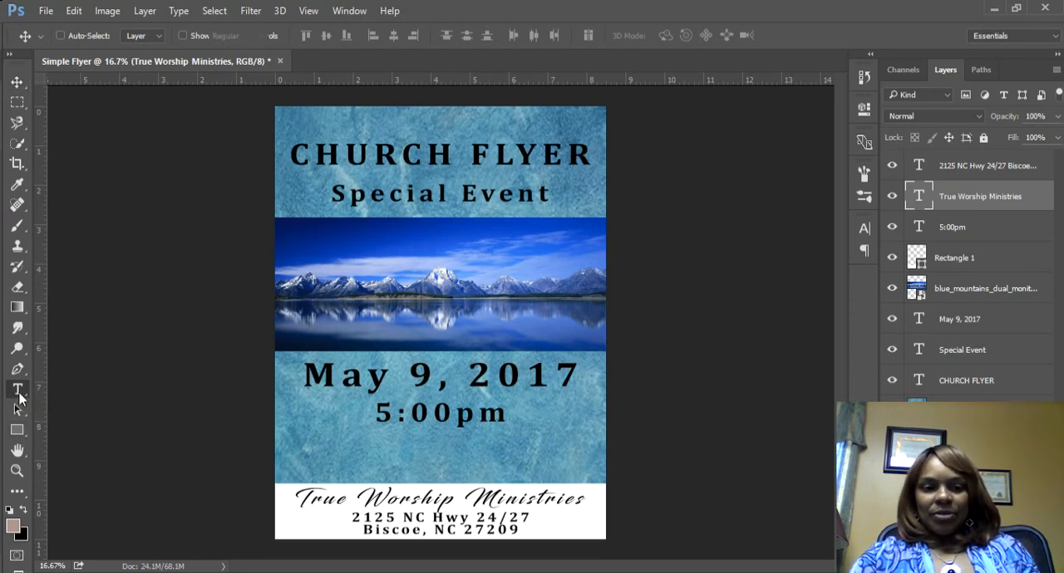
{"action": "left_click", "coordinate": [299, 458]}
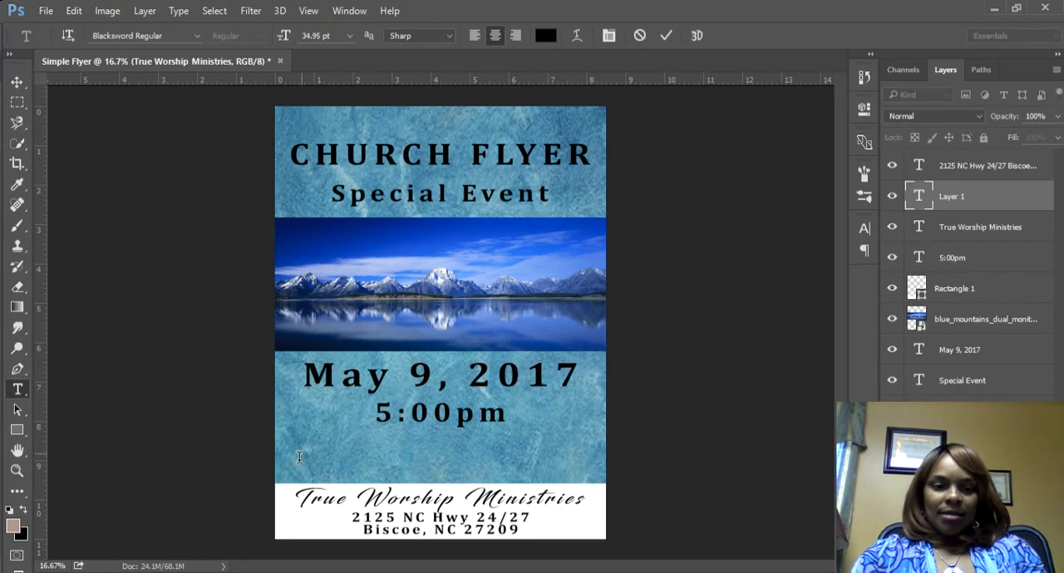
{"action": "type", "text": "Psa"}
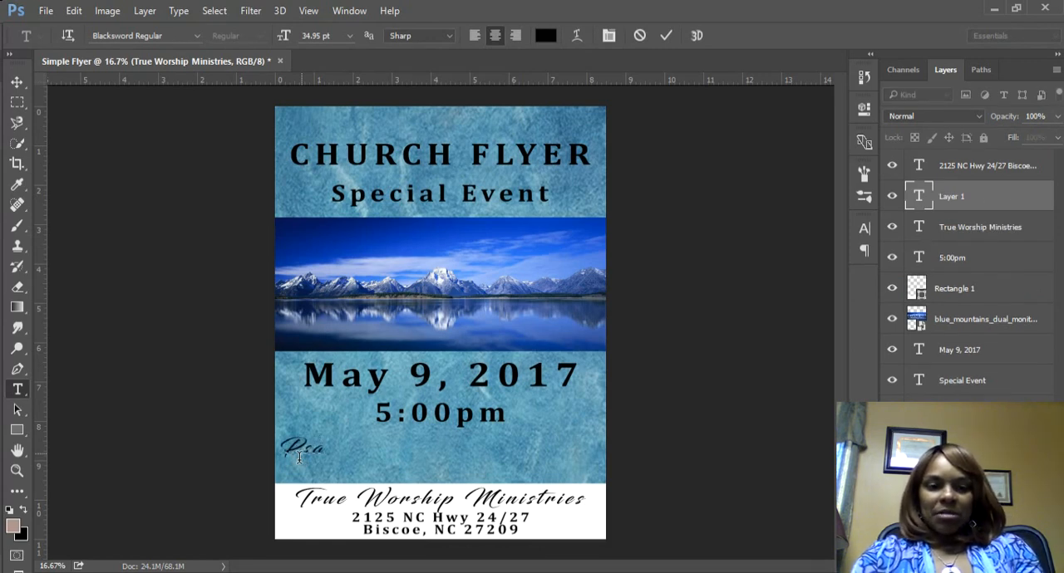
{"action": "type", "text": "lm"}
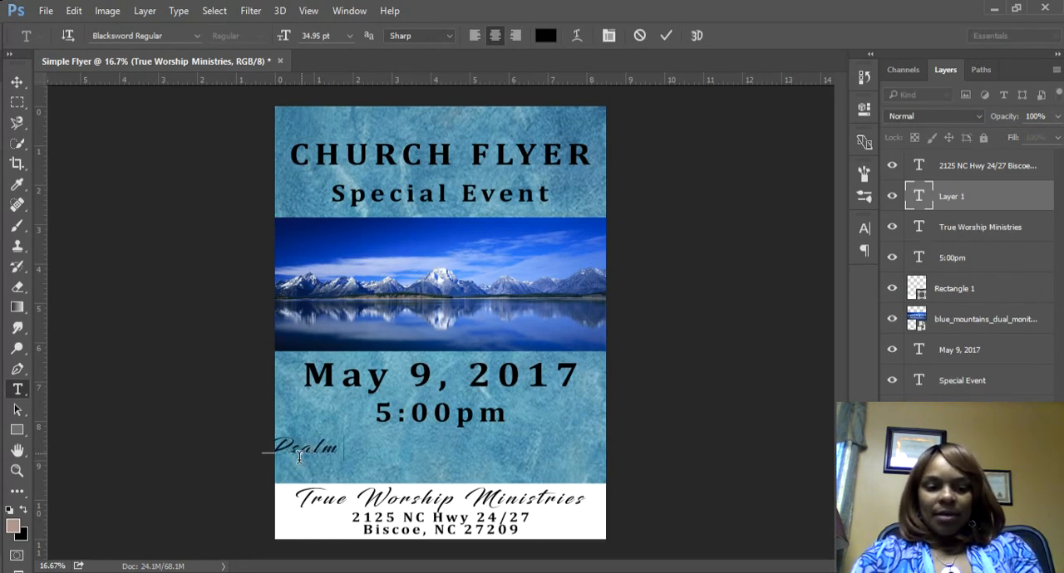
{"action": "type", "text": " 23"}
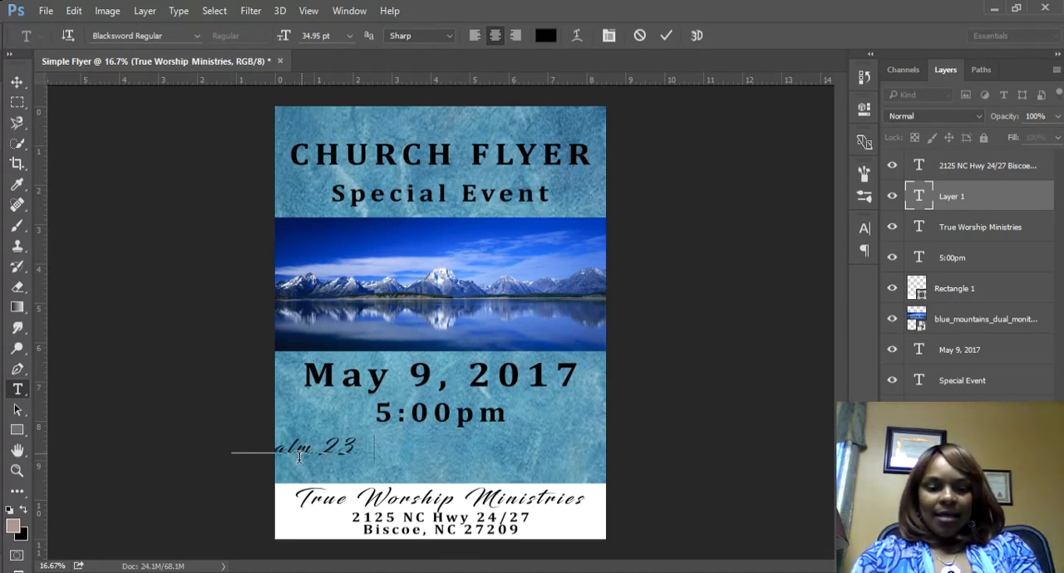
{"action": "type", "text": " The Lord"}
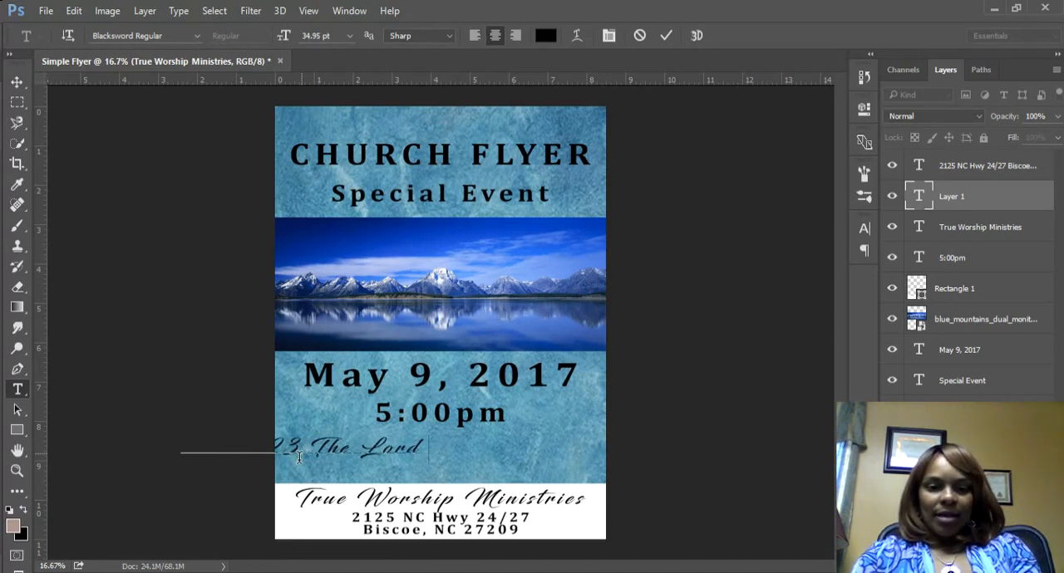
{"action": "type", "text": " is my Sheph"}
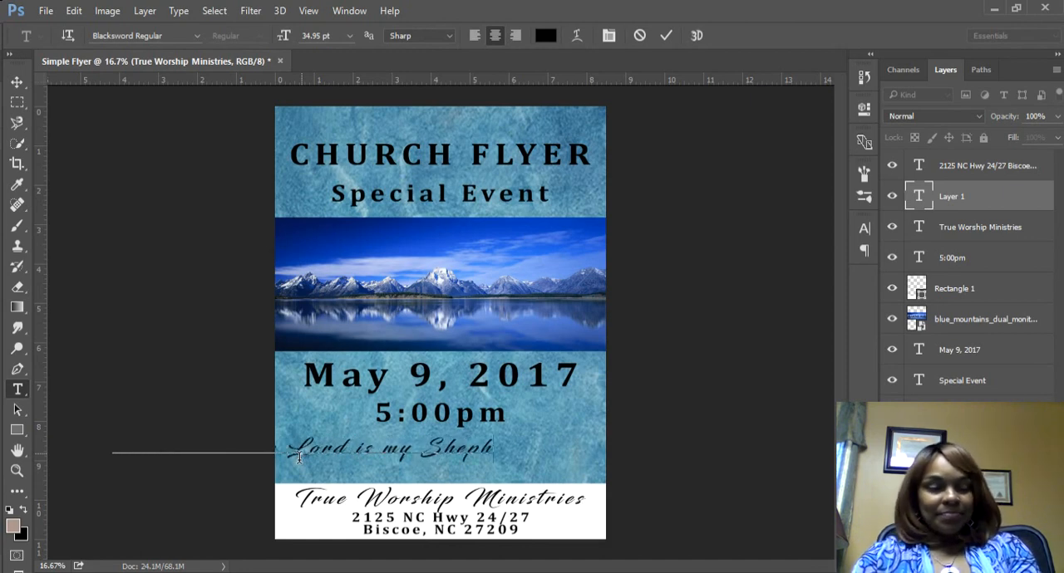
{"action": "type", "text": "erd"}
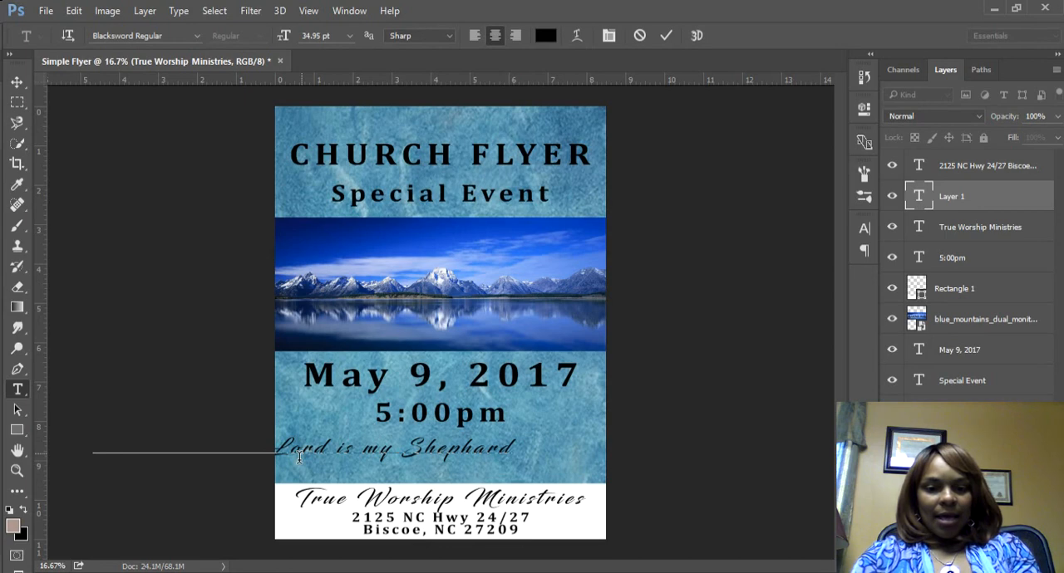
{"action": "key", "text": "BackSpace"}
{"action": "key", "text": "BackSpace"}
{"action": "key", "text": "BackSpace"}
{"action": "type", "text": "er"}
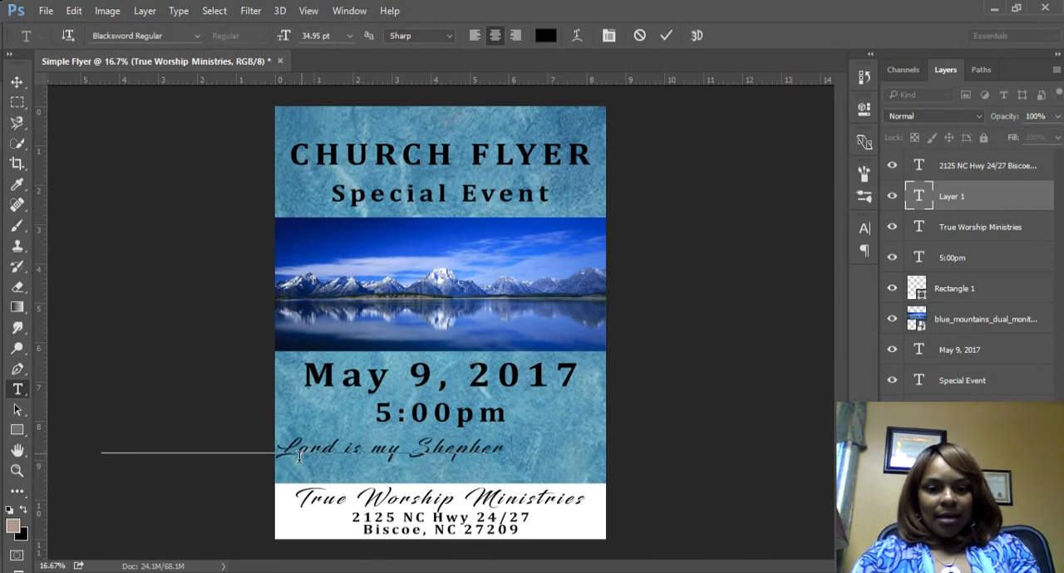
{"action": "type", "text": "d."}
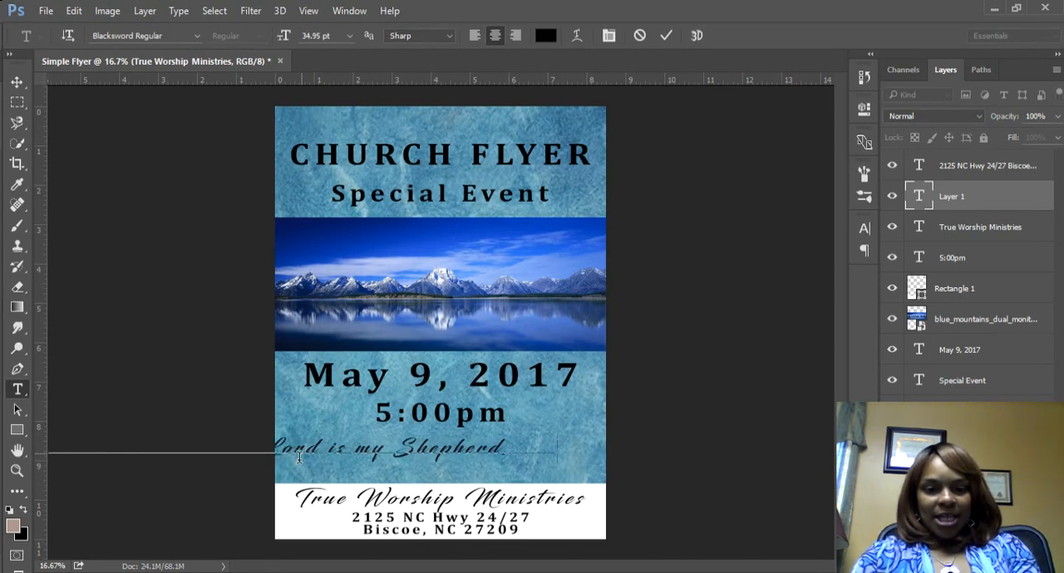
{"action": "type", "text": " I shall not want"}
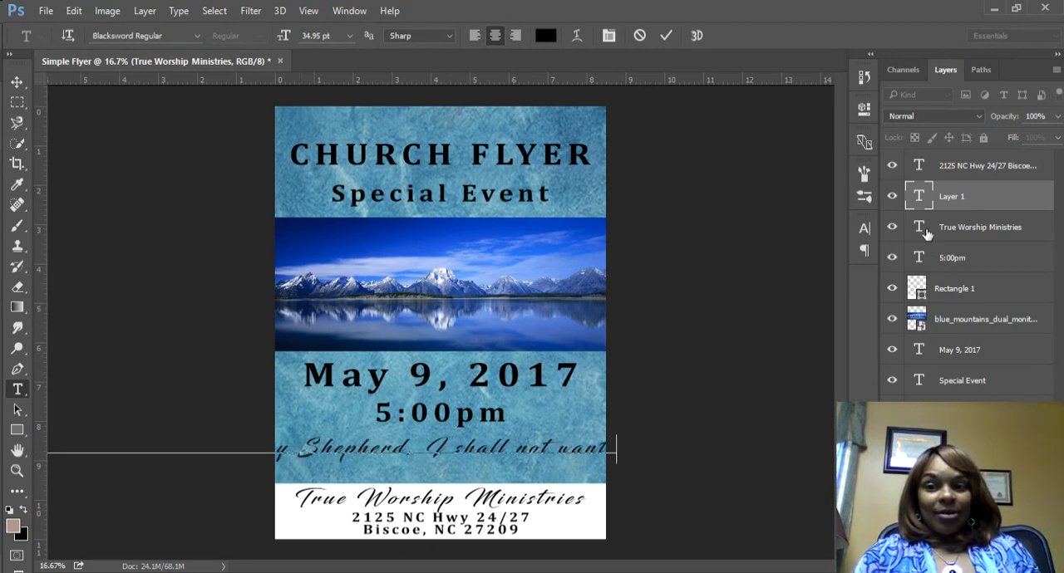
Step: Change the Psalm 23 text to Arial Black at 15.95 pt
{"action": "double_click", "coordinate": [925, 198]}
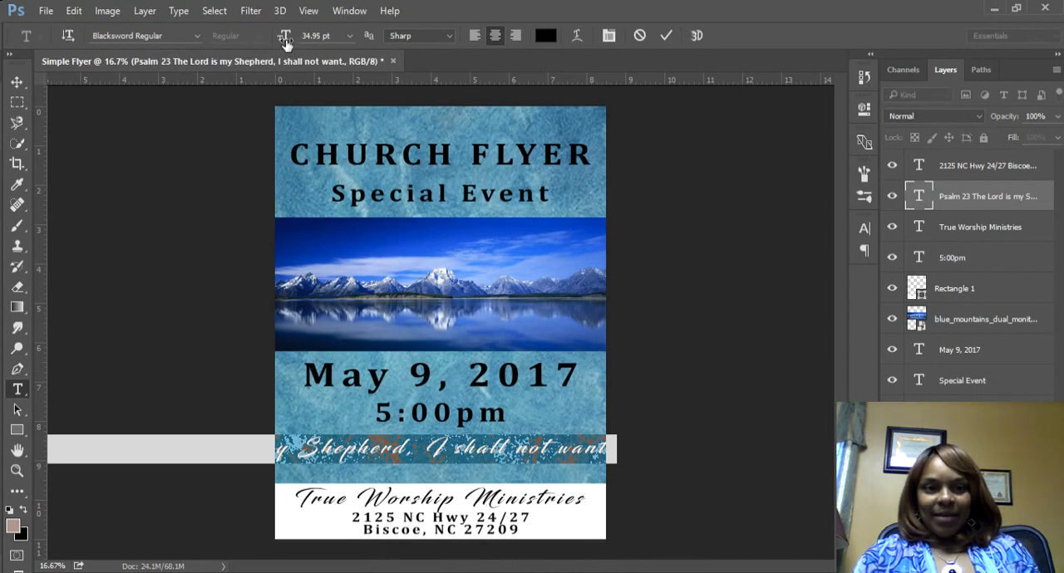
{"action": "left_click_drag", "start_coordinate": [285, 36], "coordinate": [269, 39]}
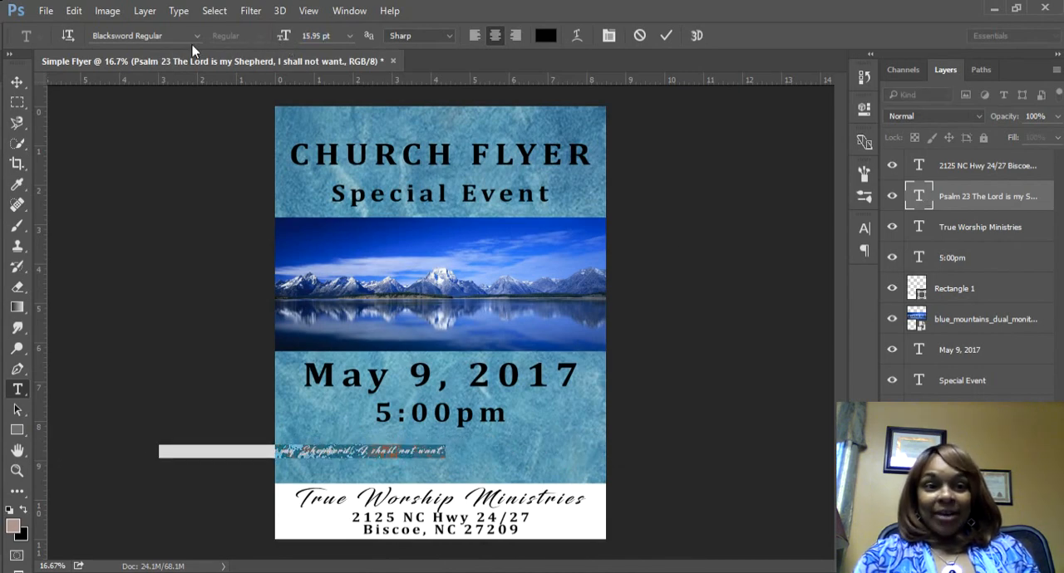
{"action": "left_click", "coordinate": [197, 37]}
{"action": "scroll", "coordinate": [238, 311], "scroll_direction": "up", "scroll_amount": 6}
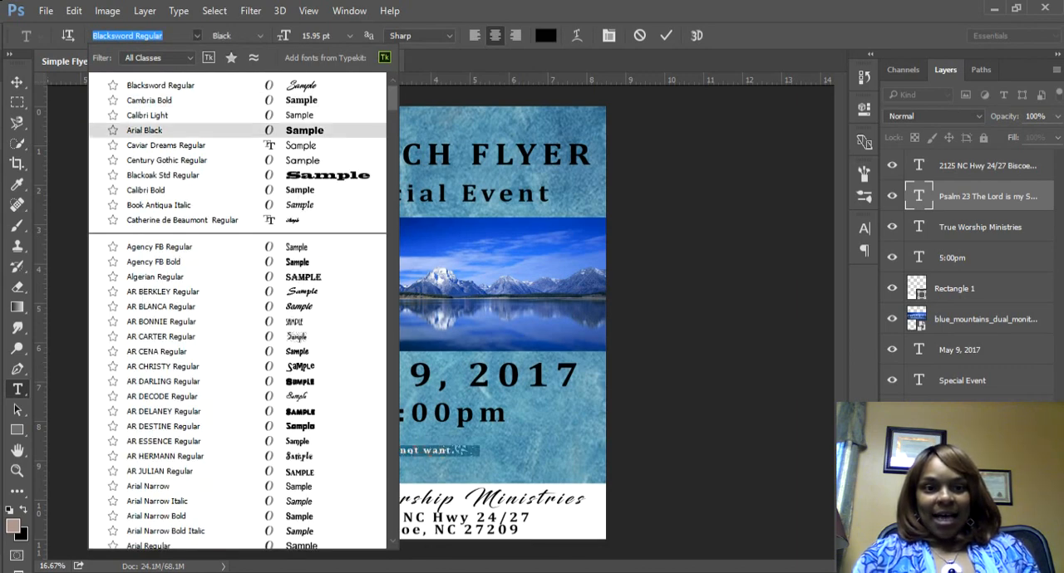
{"action": "left_click", "coordinate": [306, 130]}
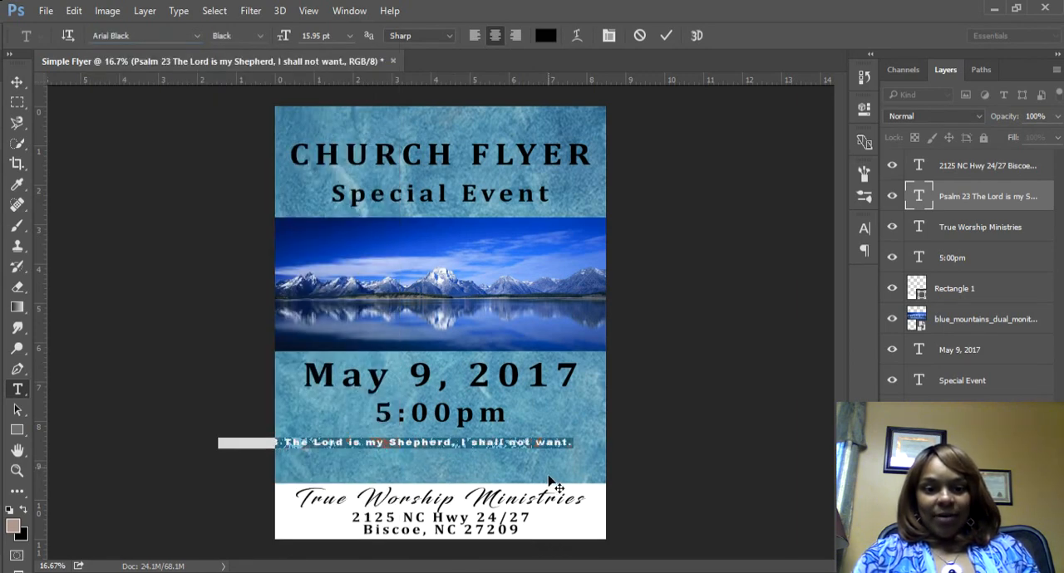
Step: Break the verse onto its own line after Psalm 23 and center the text block between 5:00pm and the white band
{"action": "left_click", "coordinate": [348, 449]}
{"action": "left_click", "coordinate": [343, 447]}
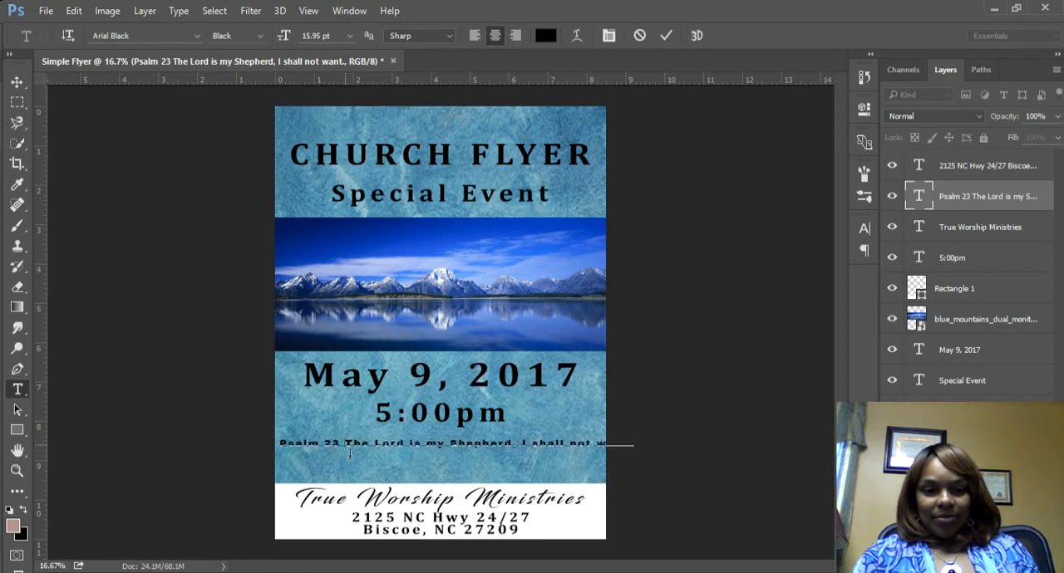
{"action": "key", "text": "Return"}
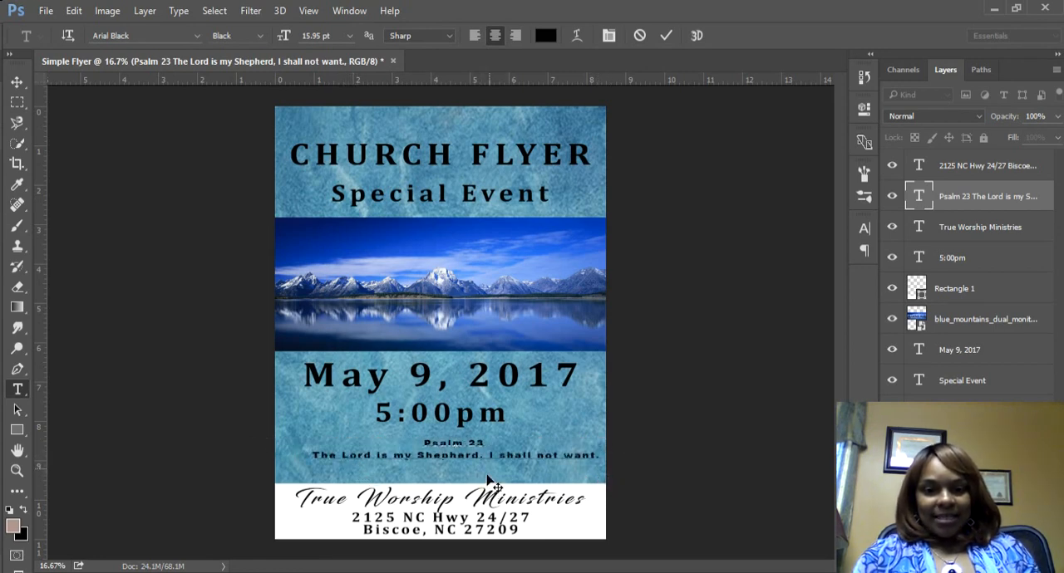
{"action": "mouse_move", "coordinate": [486, 475]}
{"action": "left_mouse_down"}
{"action": "mouse_move", "coordinate": [467, 486]}
{"action": "mouse_move", "coordinate": [473, 478]}
{"action": "left_mouse_up"}
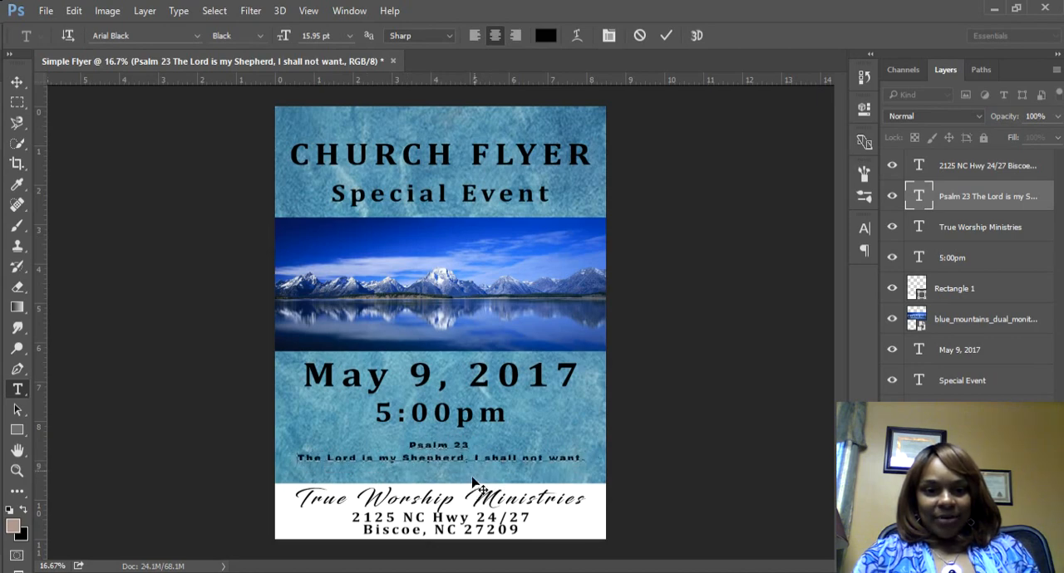
{"action": "left_click", "coordinate": [17, 83]}
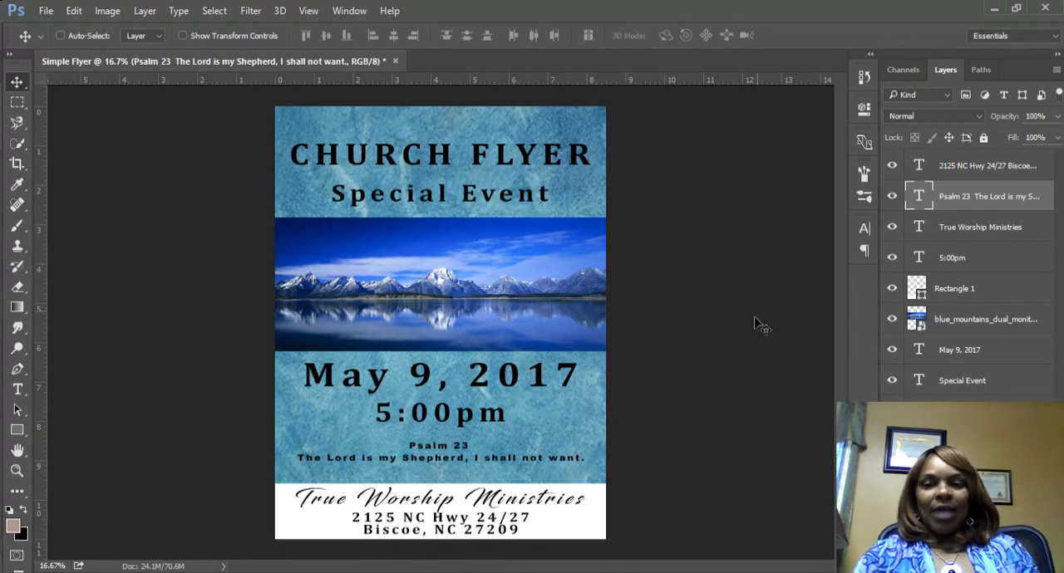
Step: Recolor the CHURCH FLYER heading to the near-white color fffdfc
{"action": "double_click", "coordinate": [918, 410]}
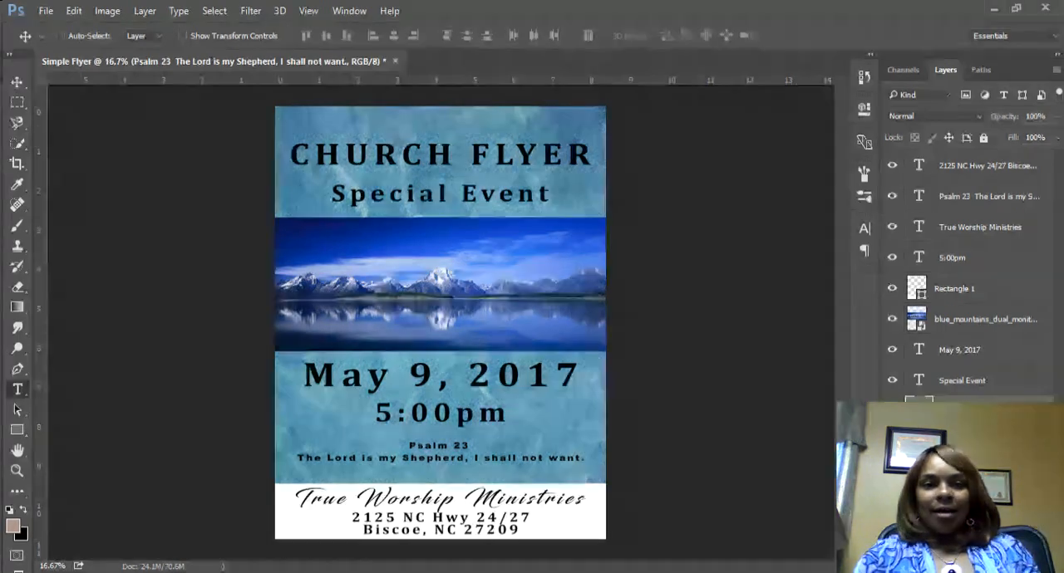
{"action": "left_click", "coordinate": [549, 40]}
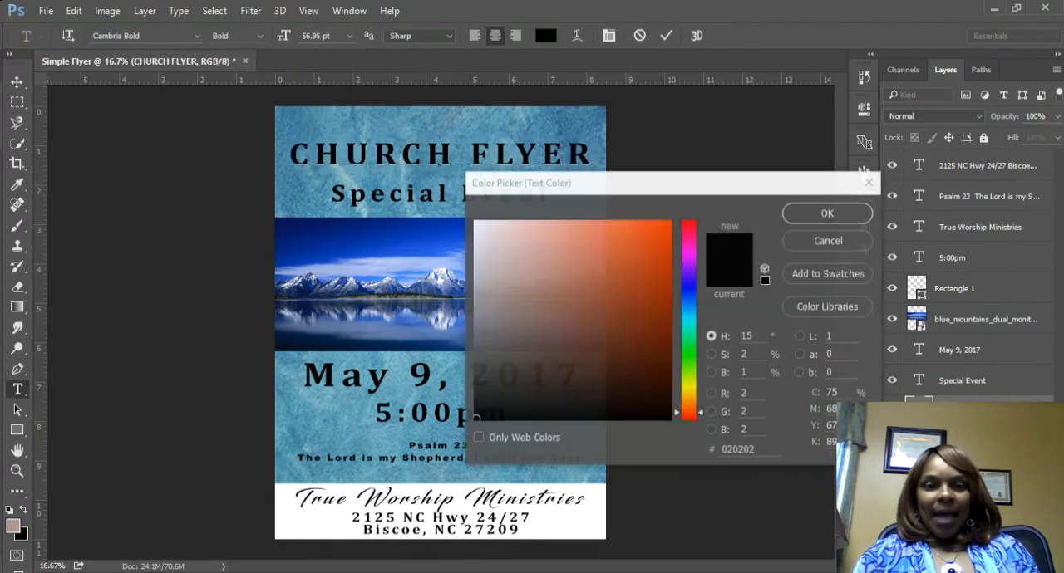
{"action": "type", "text": "ffffff"}
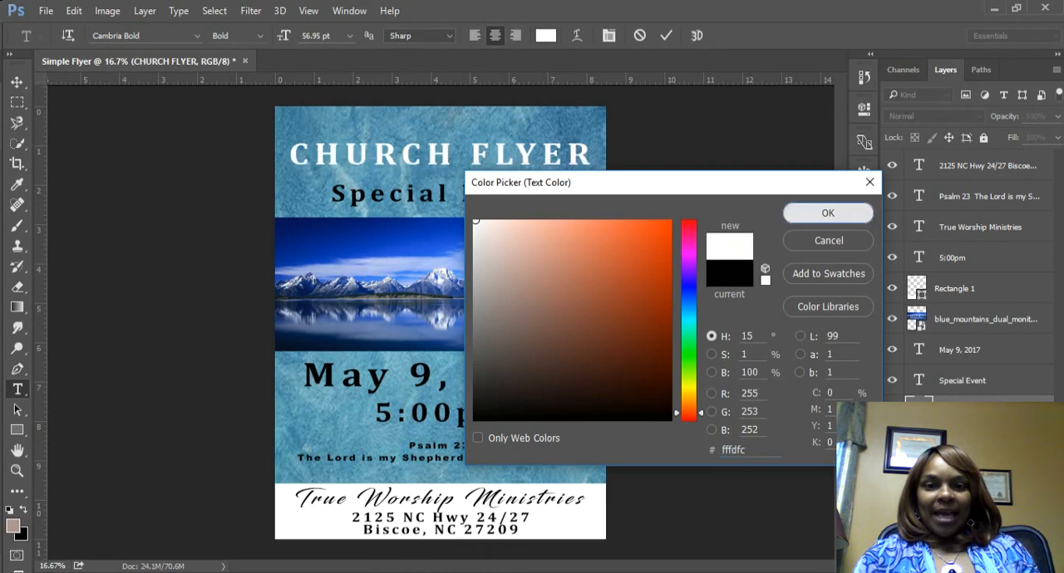
{"action": "left_click", "coordinate": [818, 215]}
{"action": "left_click", "coordinate": [17, 83]}
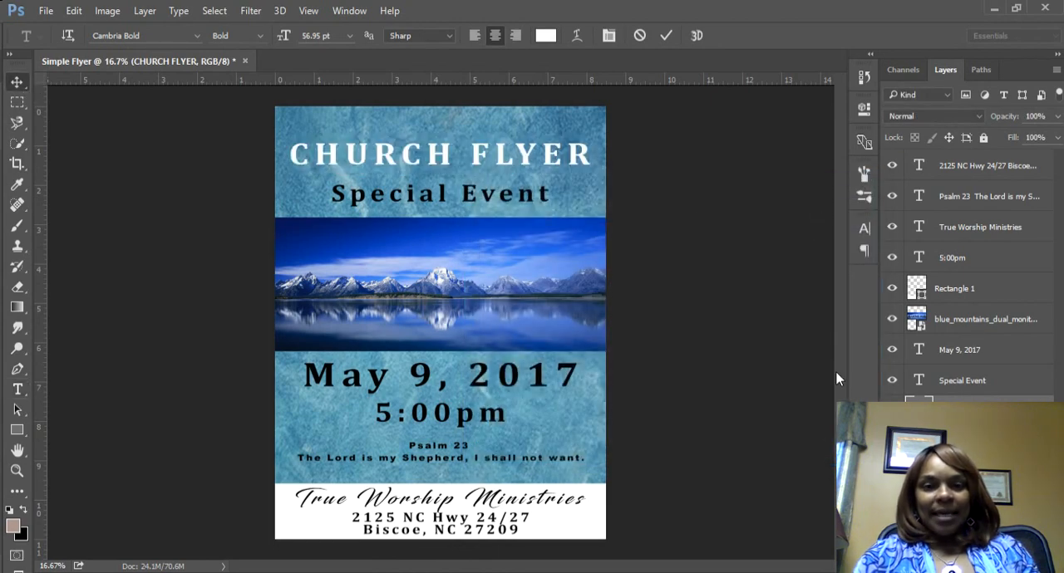